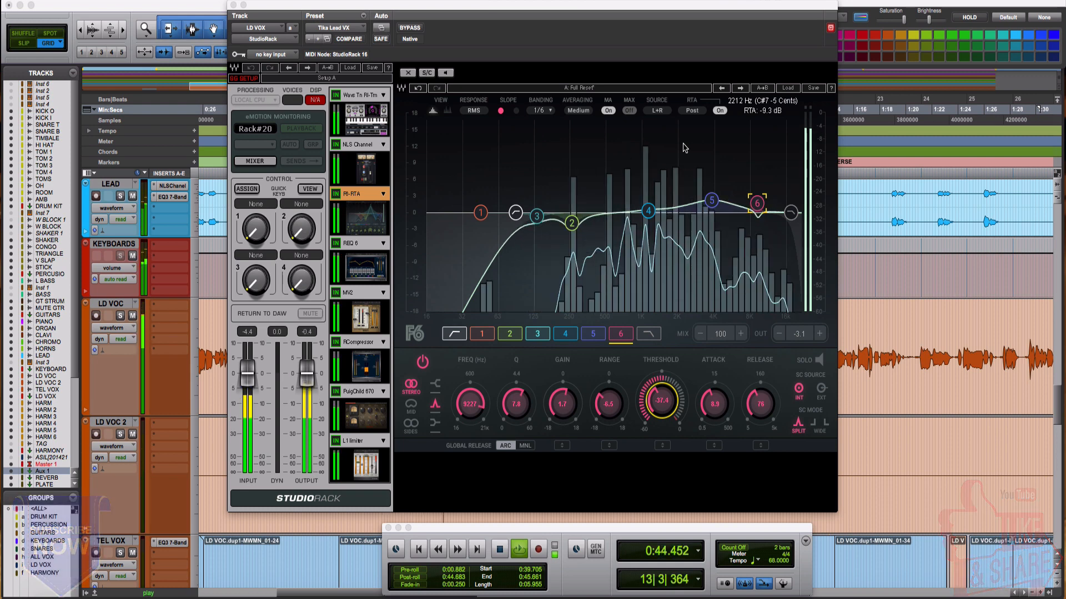
Stop playback and dismiss the low physical RAM warning.
key(space)
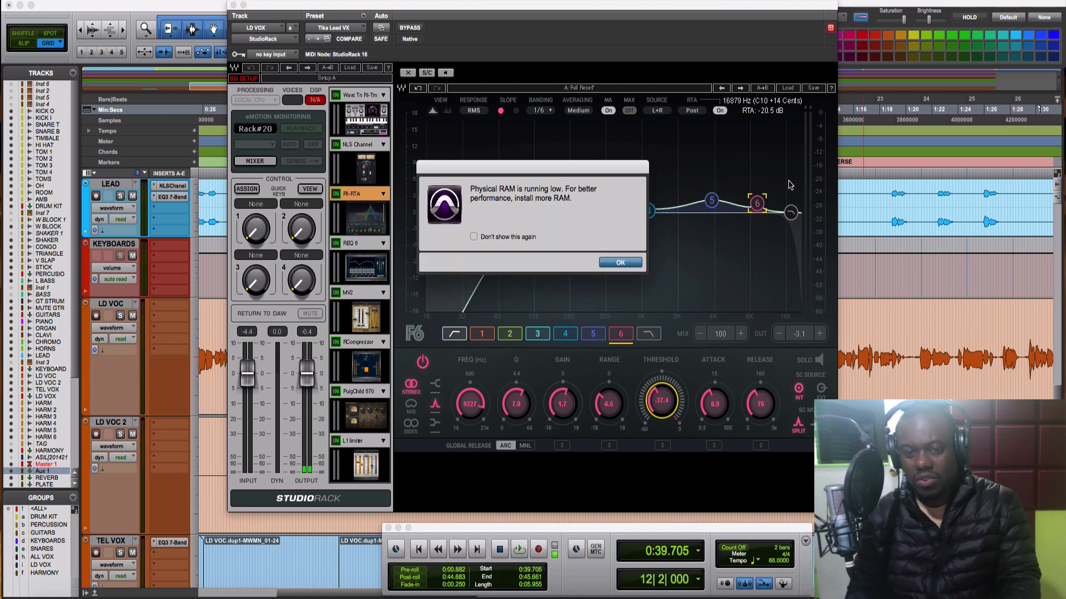
click(620, 264)
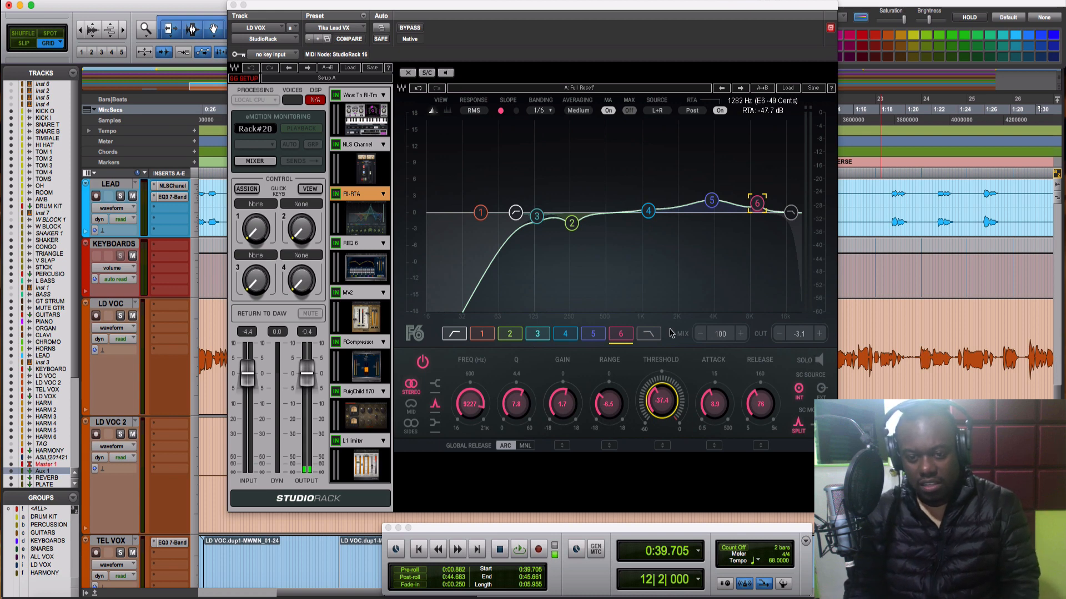
Select band 1 of the F6 equalizer and switch it off and back on.
click(482, 335)
click(481, 334)
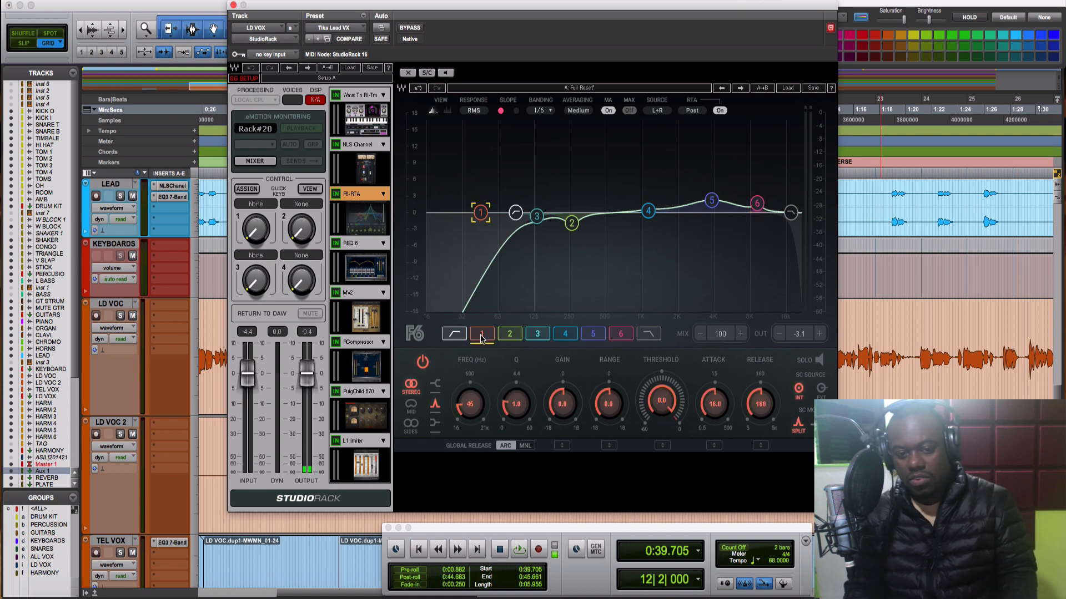
click(422, 363)
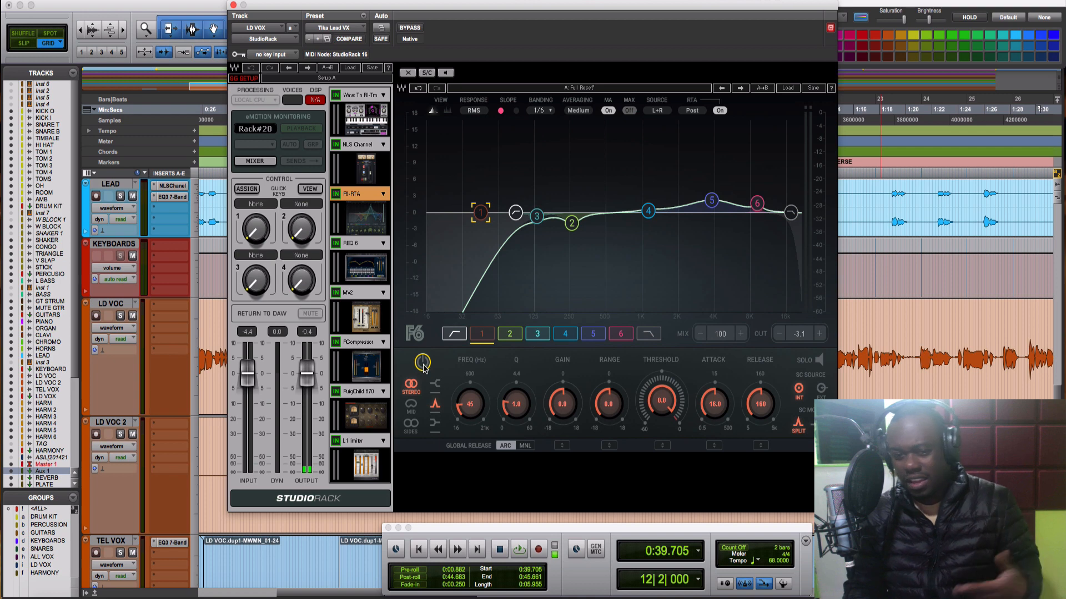
click(422, 364)
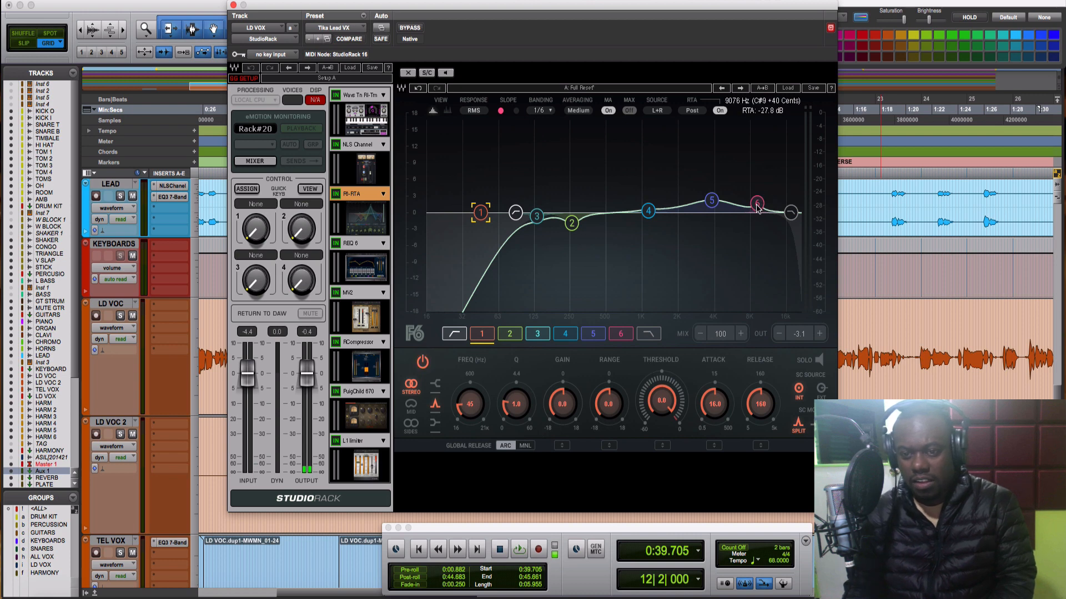
Solo band 6 of the F6 and play the selected LD VOC passage to hear that band alone.
click(757, 205)
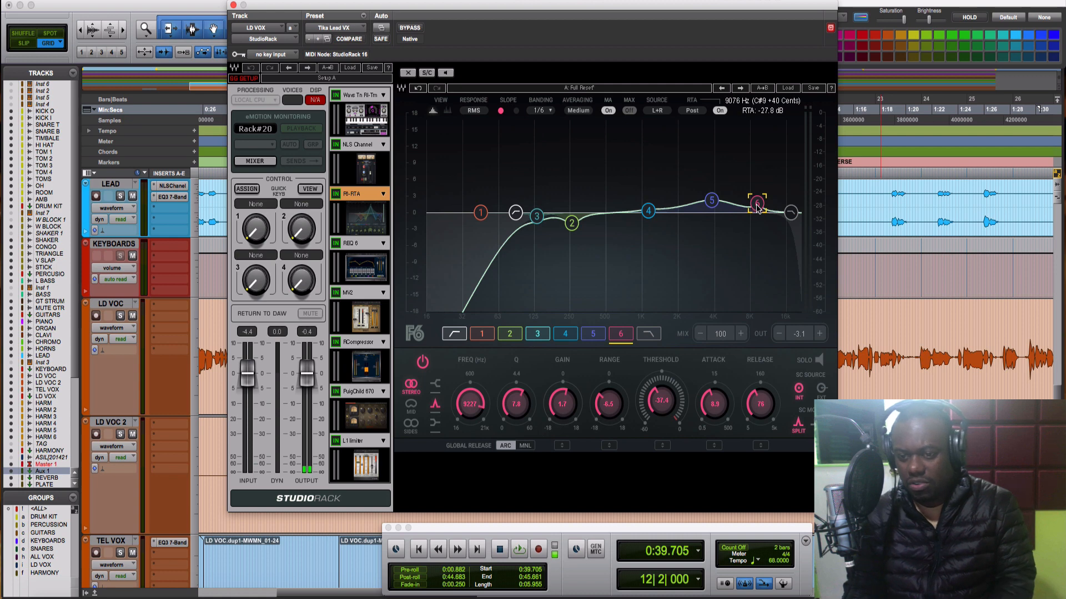
click(820, 361)
key(space)
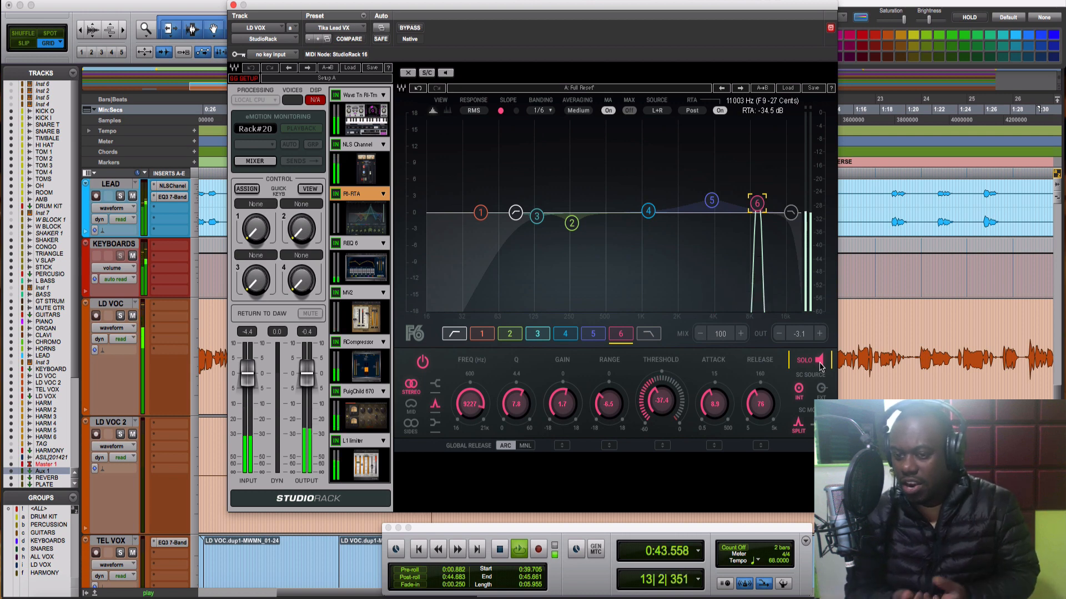
key(space)
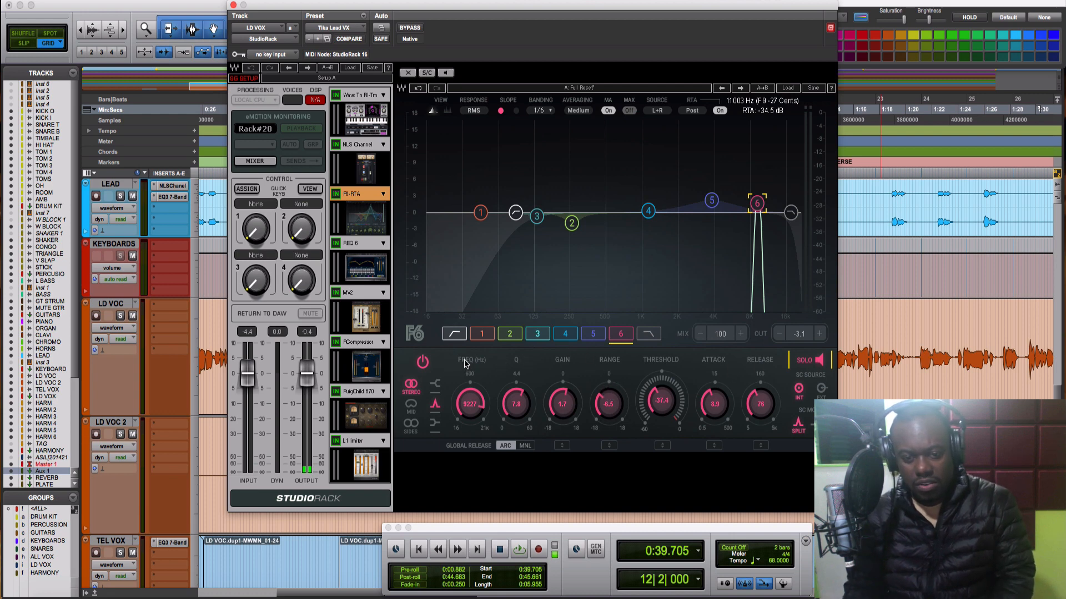
Group-select band 6's Freq, Q, Gain and Range controls, and its Threshold, Attack and Release controls.
drag(464, 359, 619, 424)
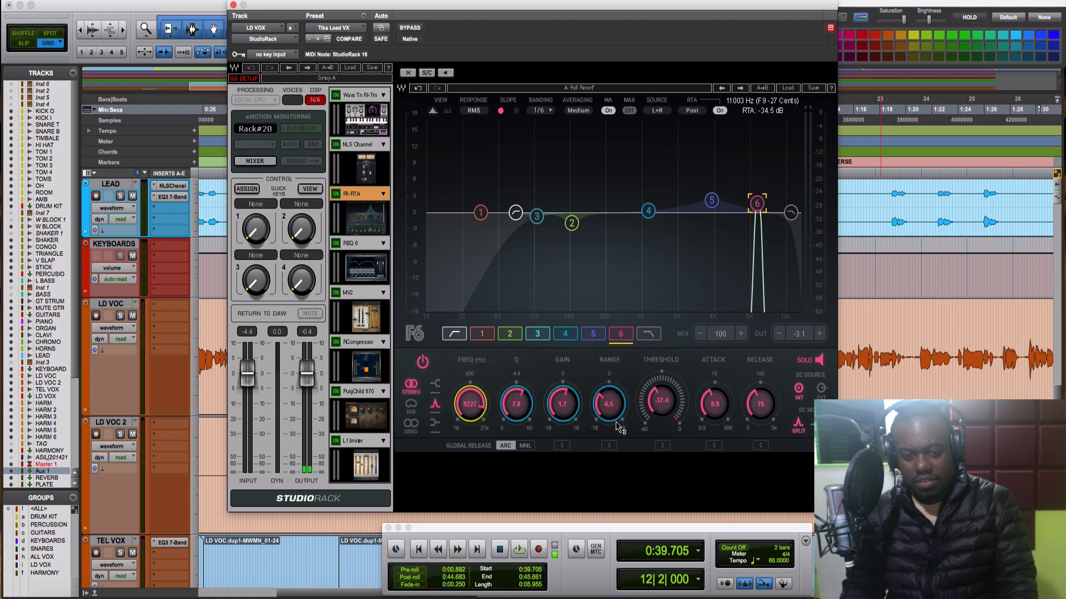
drag(458, 359, 577, 409)
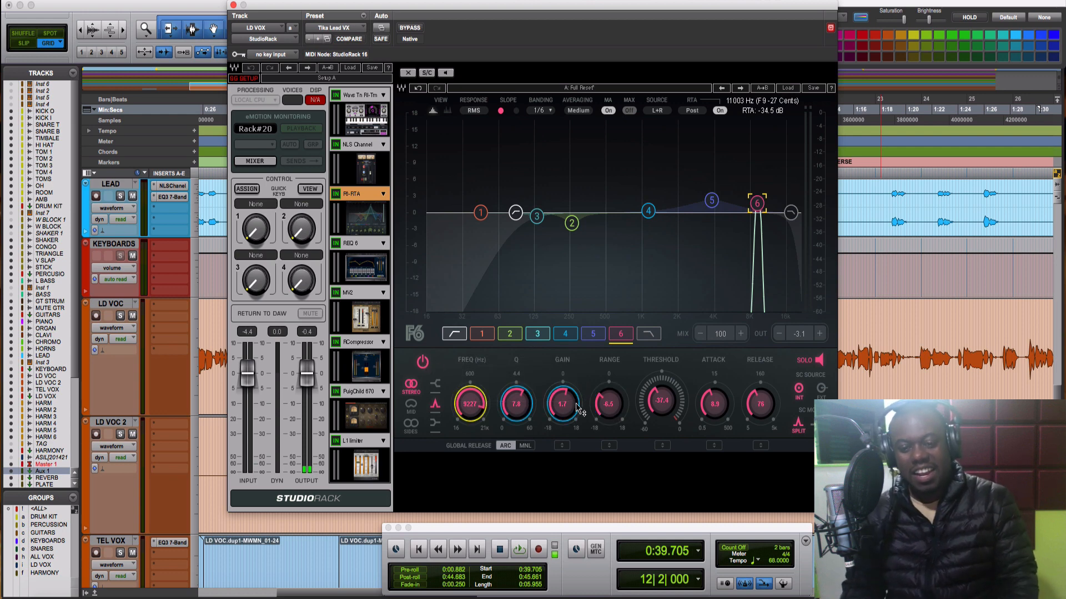
click(607, 369)
drag(727, 407, 763, 410)
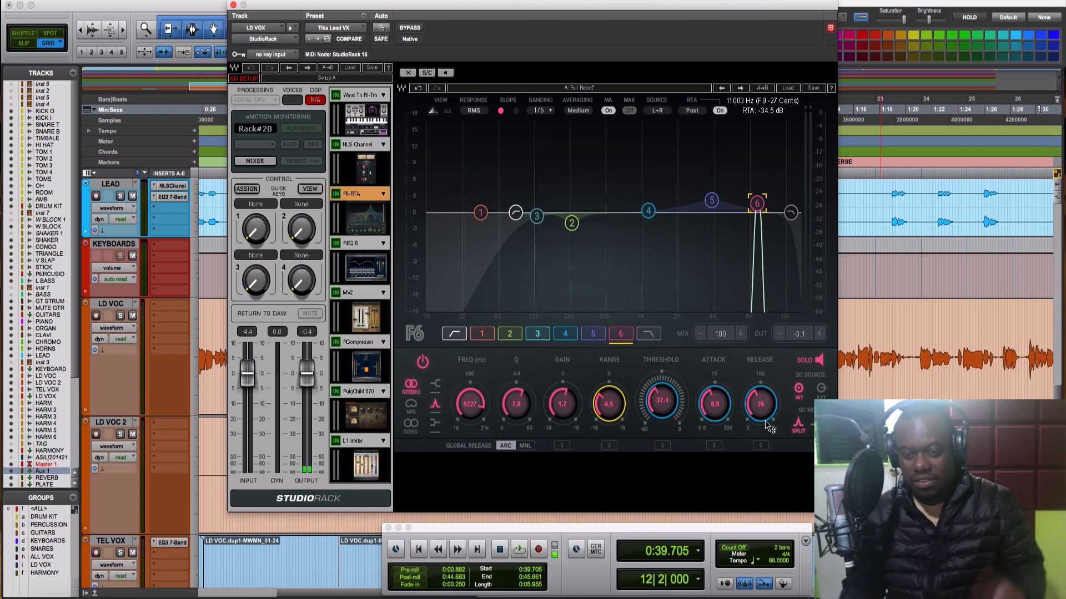
click(754, 366)
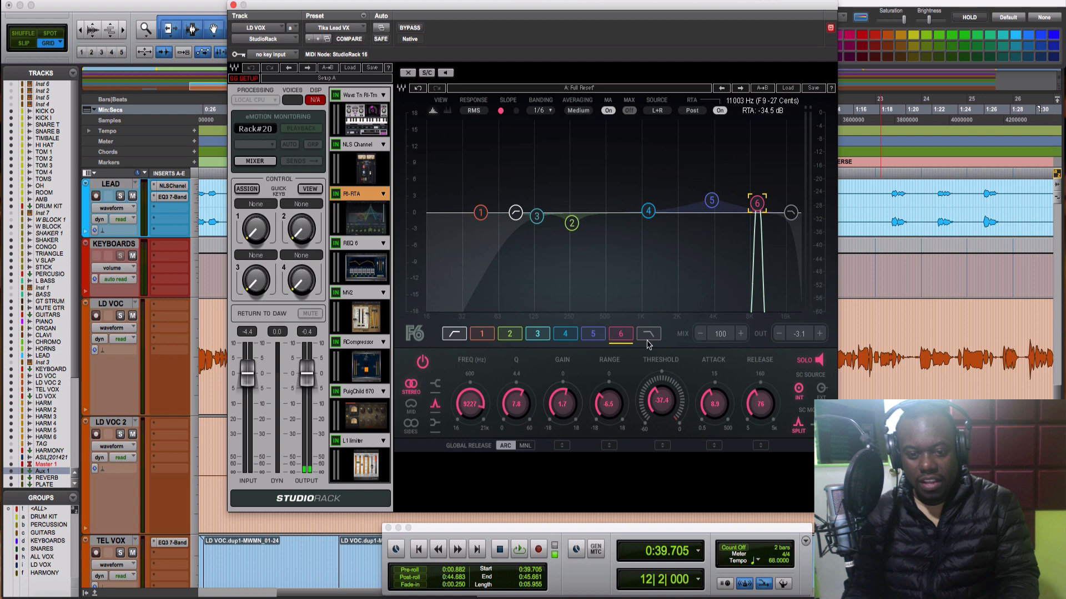
Review the settings of F6 bands 5, 4, 3 and 1, and return to band 6.
click(594, 334)
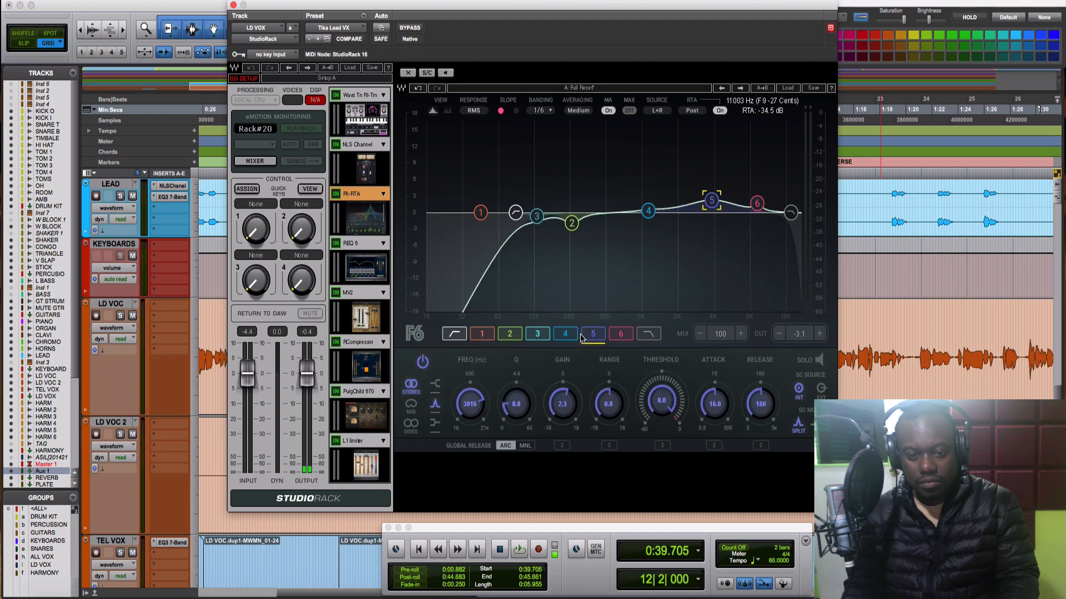
click(572, 337)
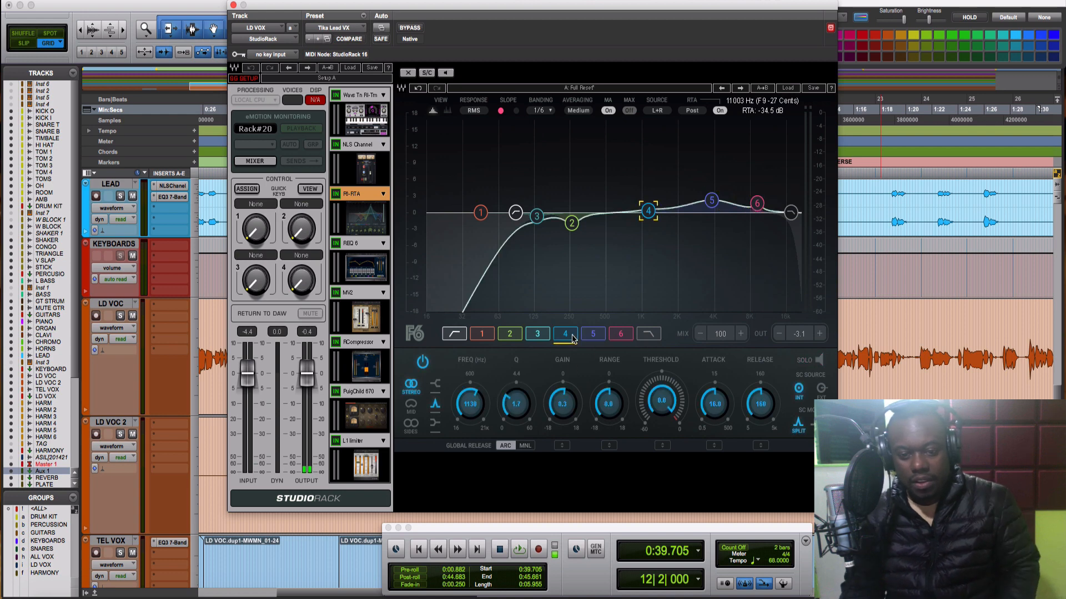
click(542, 338)
click(491, 335)
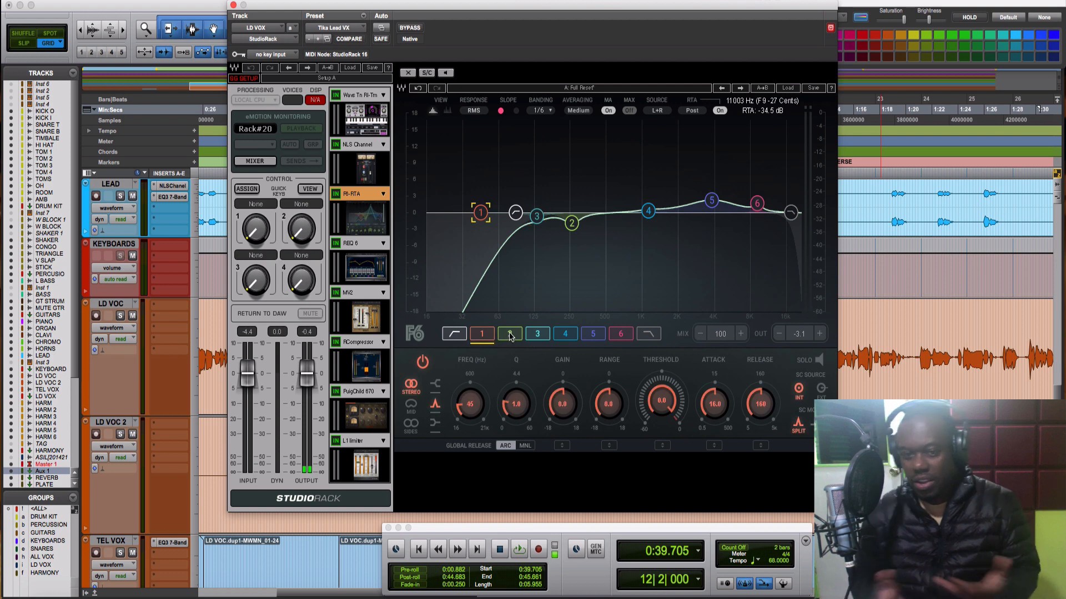
click(758, 207)
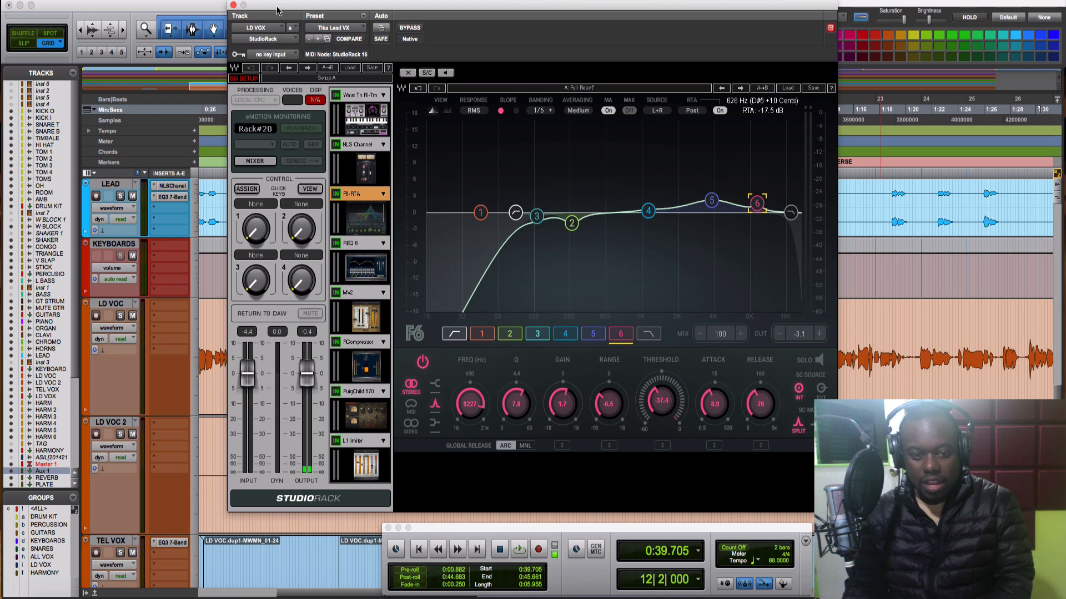
Select the quiet gap after the first phrase of the highlighted LD VOC passage, from 0:40.588 to 0:40.808.
drag(278, 7, 688, 29)
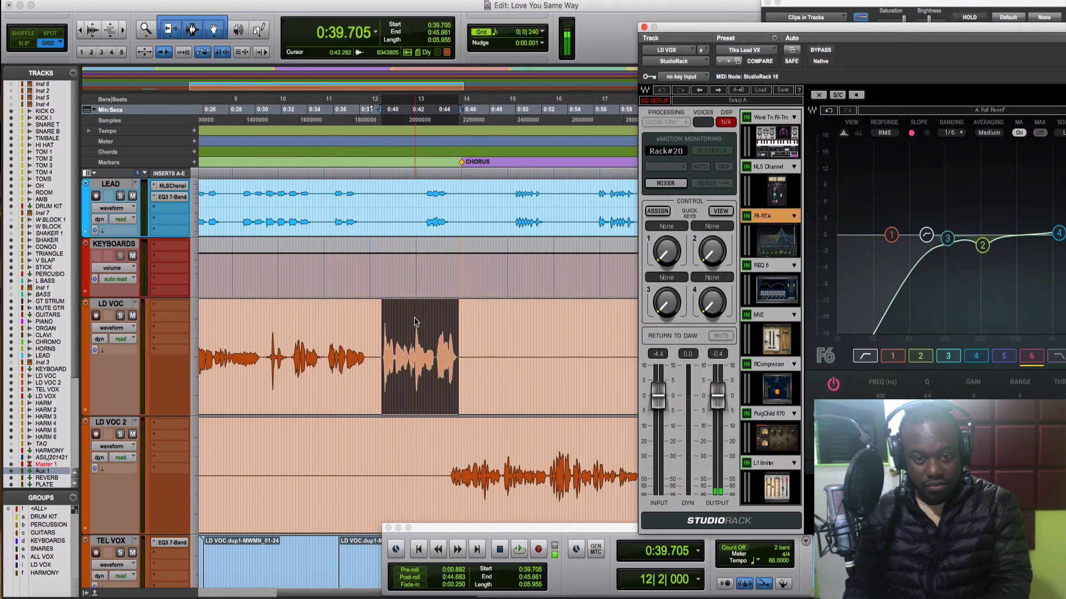
key(t)
scroll(581, 346, right, 4)
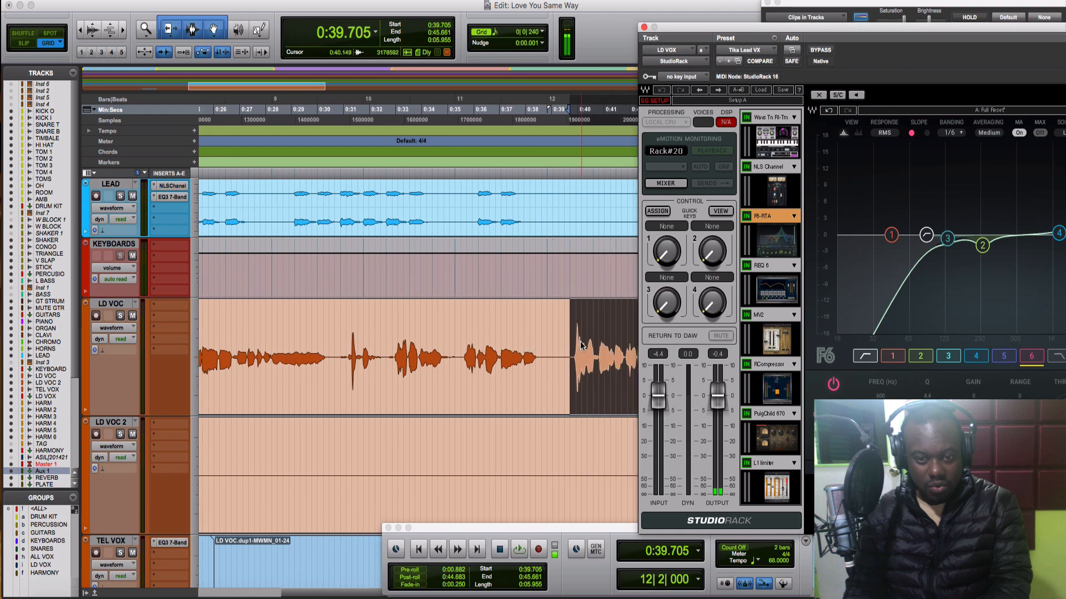
key(t)
key(t)
scroll(580, 345, right, 8)
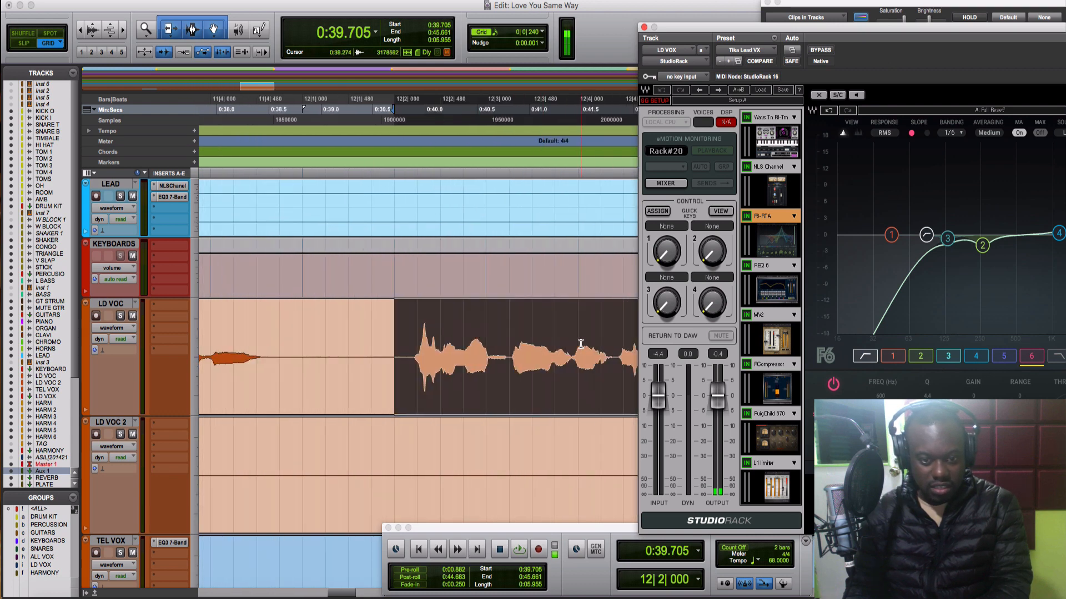
key(t)
scroll(581, 344, right, 3)
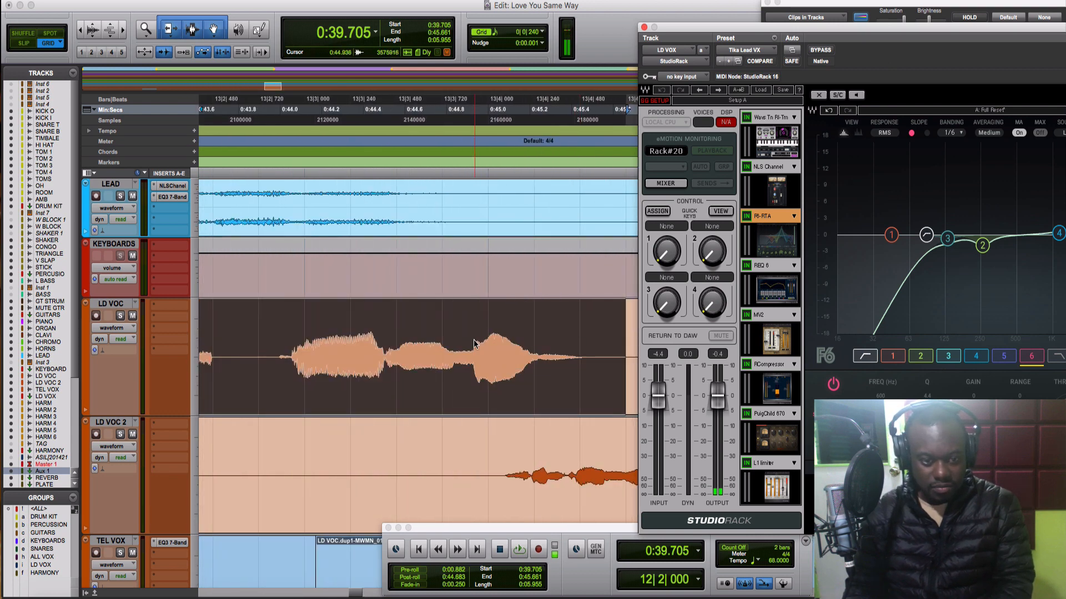
scroll(474, 344, left, 4)
scroll(483, 341, left, 4)
scroll(483, 341, left, 8)
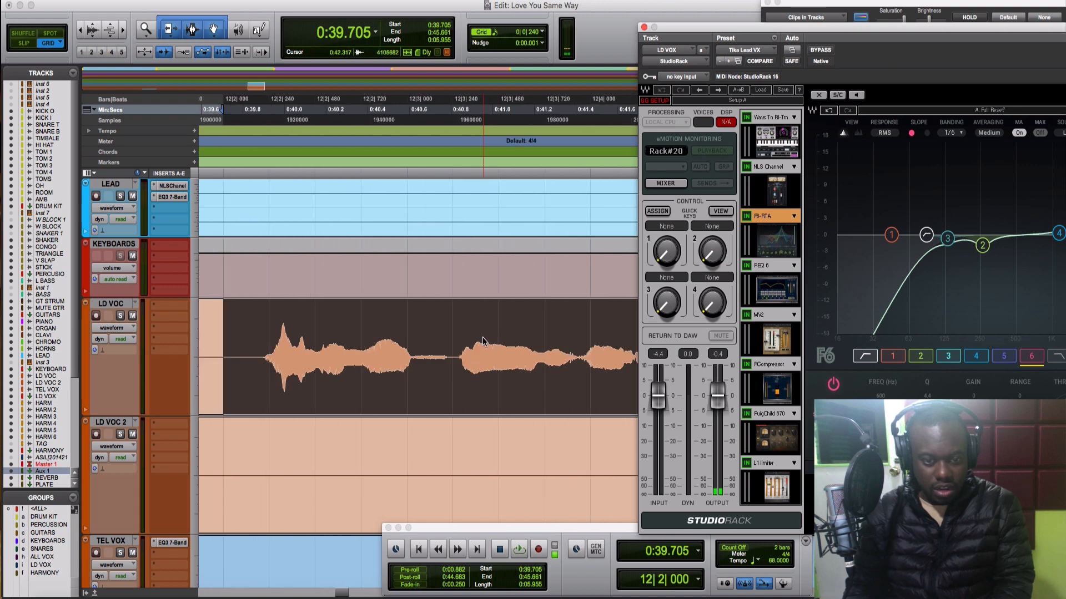
scroll(483, 341, right, 3)
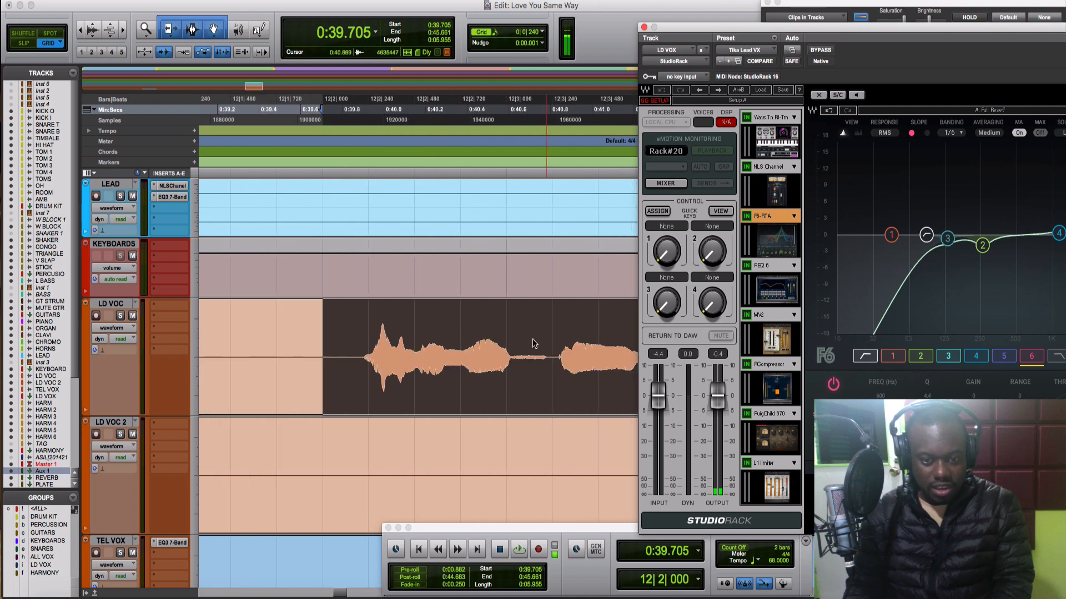
click(507, 345)
drag(506, 345, 553, 346)
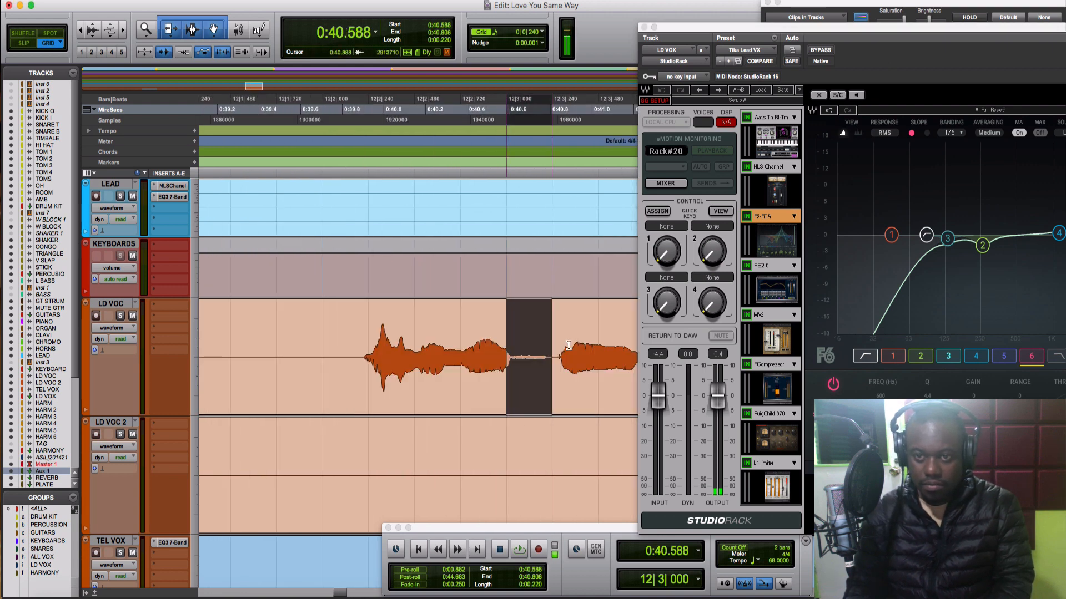
Solo band 6, raise it to 18 dB gain at about 10.8 kHz, and try to play the short selection.
key(space)
drag(714, 27, 326, 14)
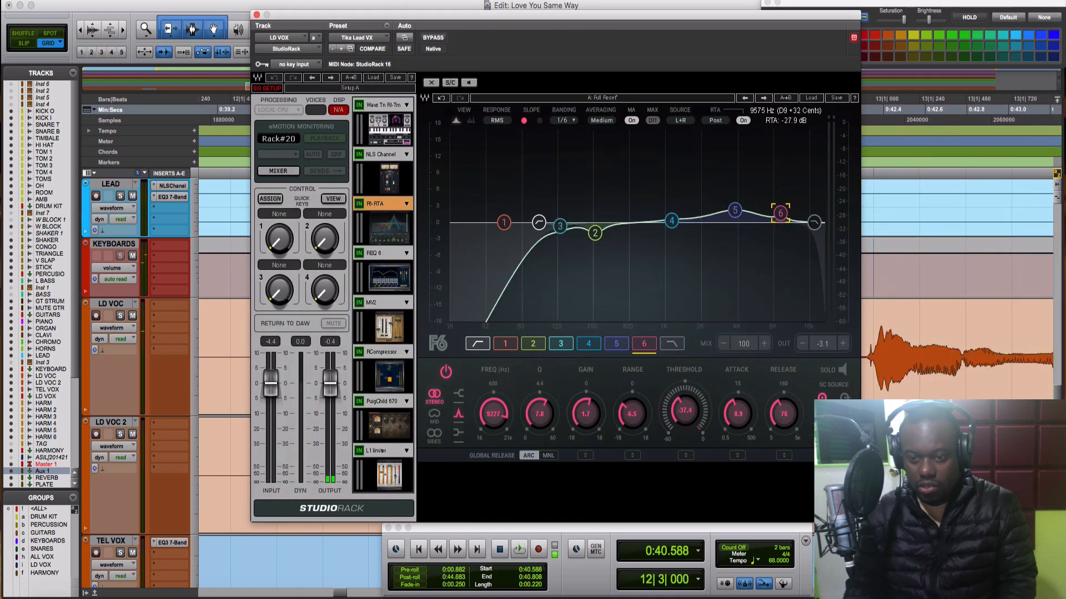
click(842, 370)
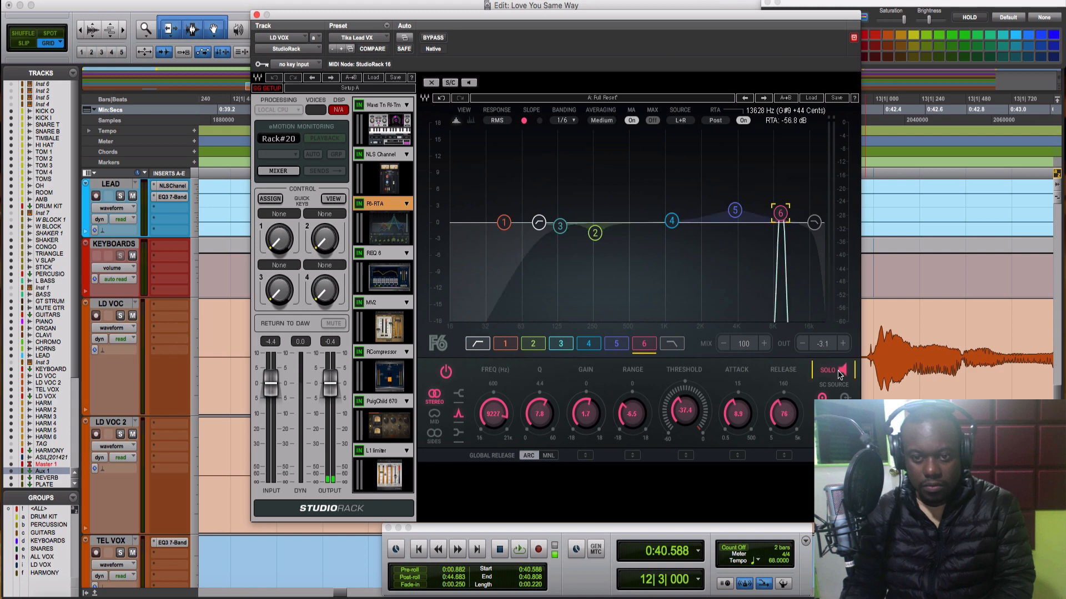
drag(780, 213, 790, 132)
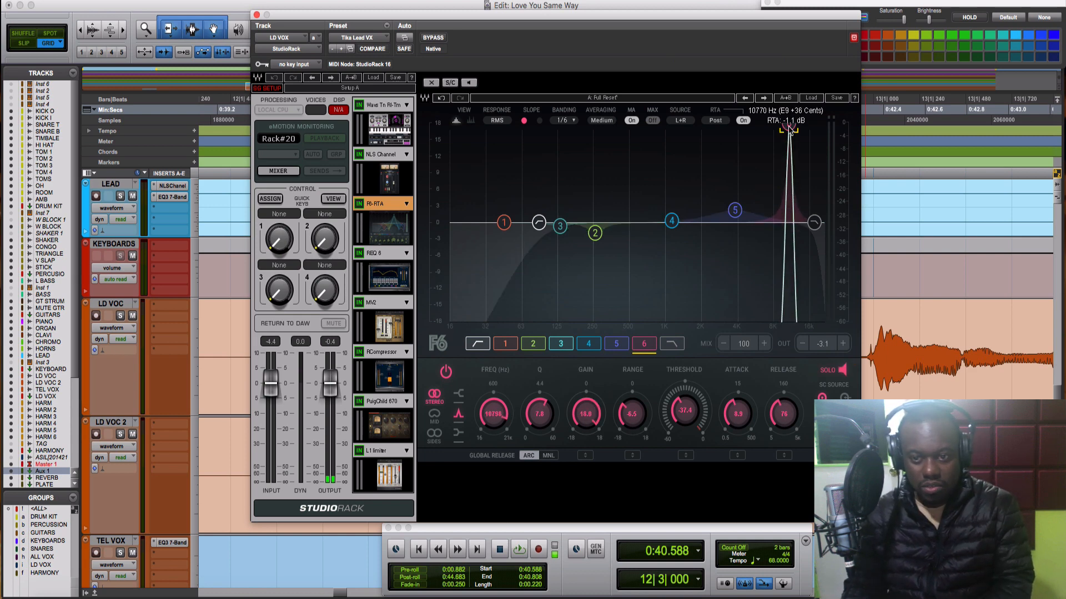
key(space)
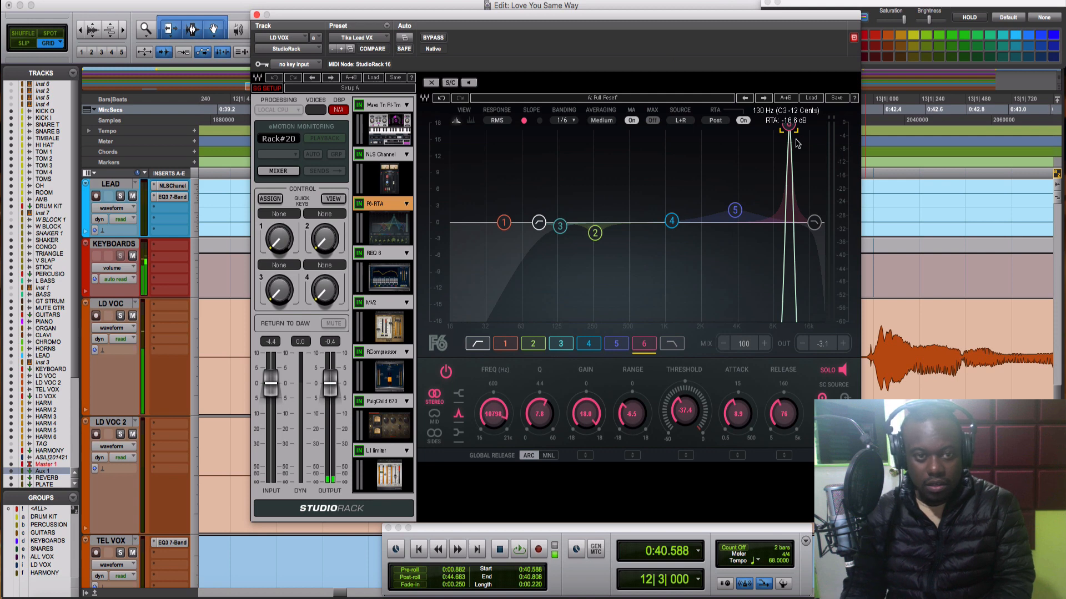
key(space)
Extend the LD VOC selection to run from 0:40.588 to 0:41.250 and play it.
drag(358, 15, 763, 16)
shift+click(598, 330)
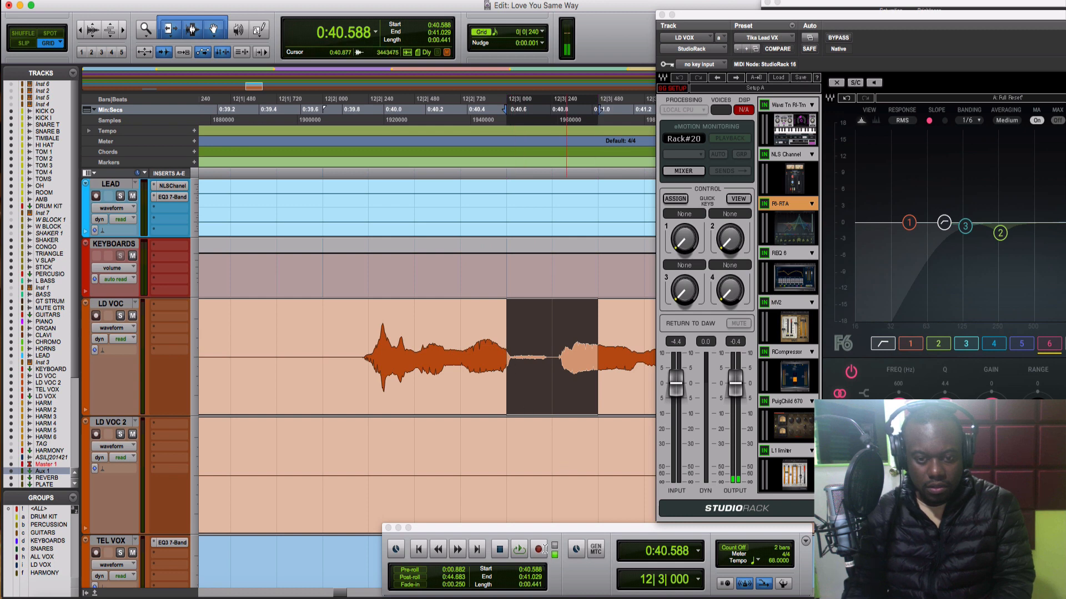
click(520, 550)
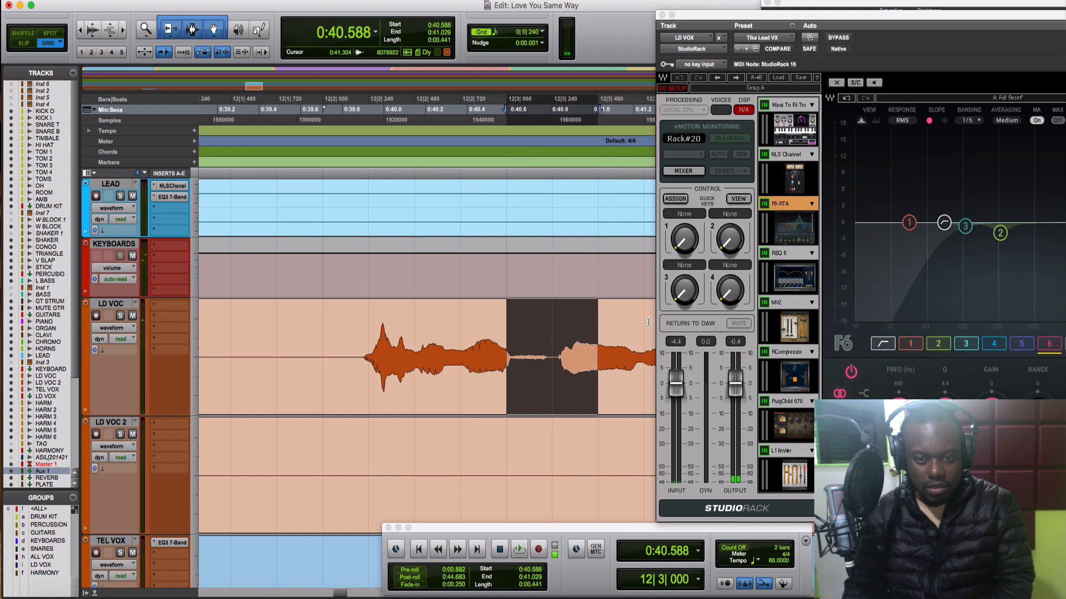
drag(645, 322, 510, 339)
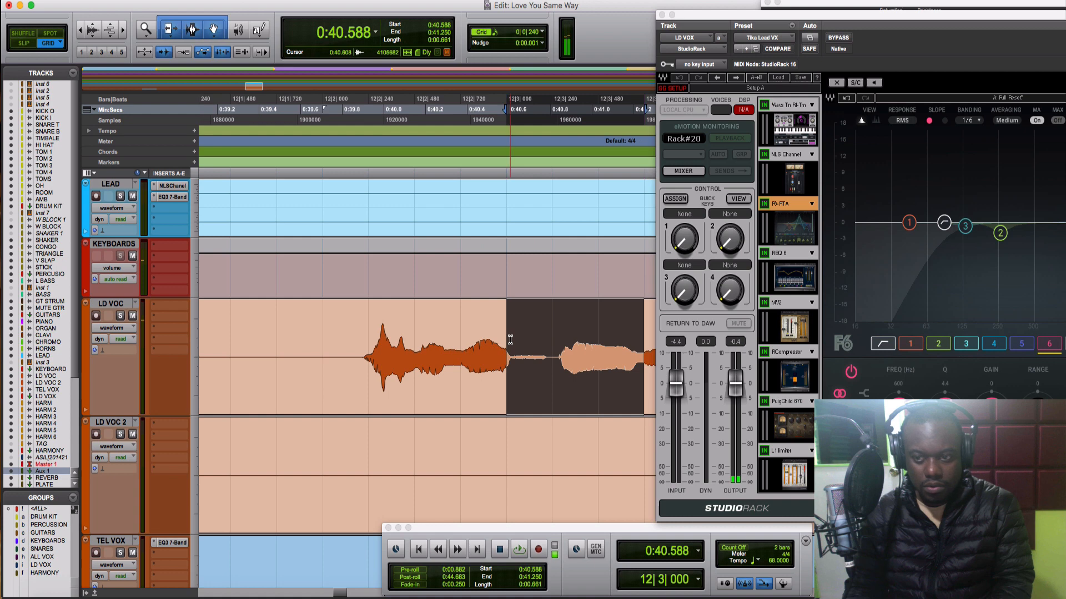
key(space)
scroll(516, 335, right, 5)
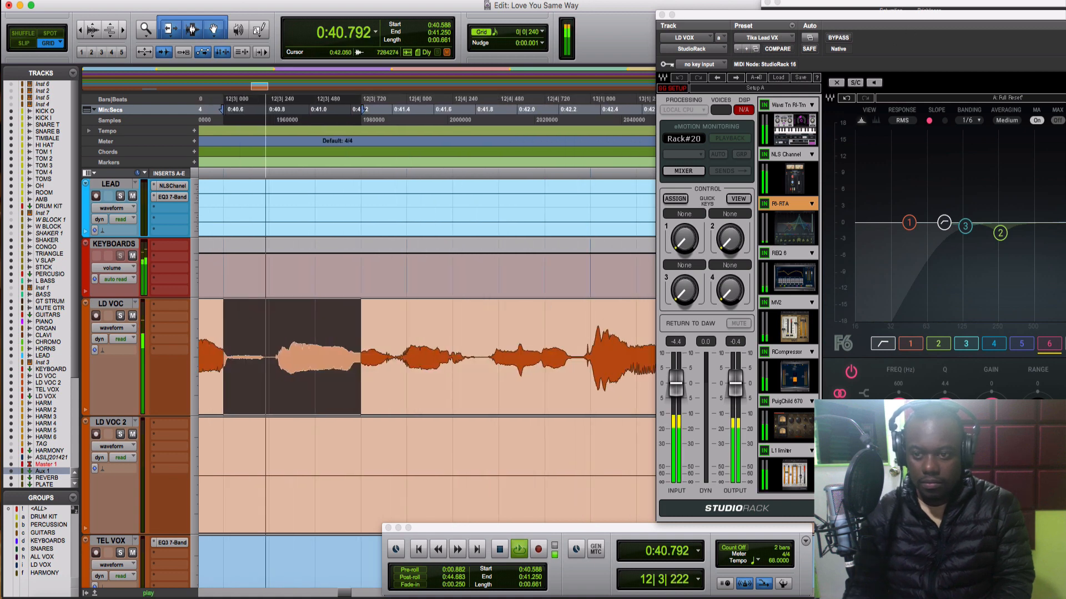
Sweep band 6 to about 7.8 kHz, reduce its gain to 0.5 dB and turn off its solo.
drag(809, 16, 492, 20)
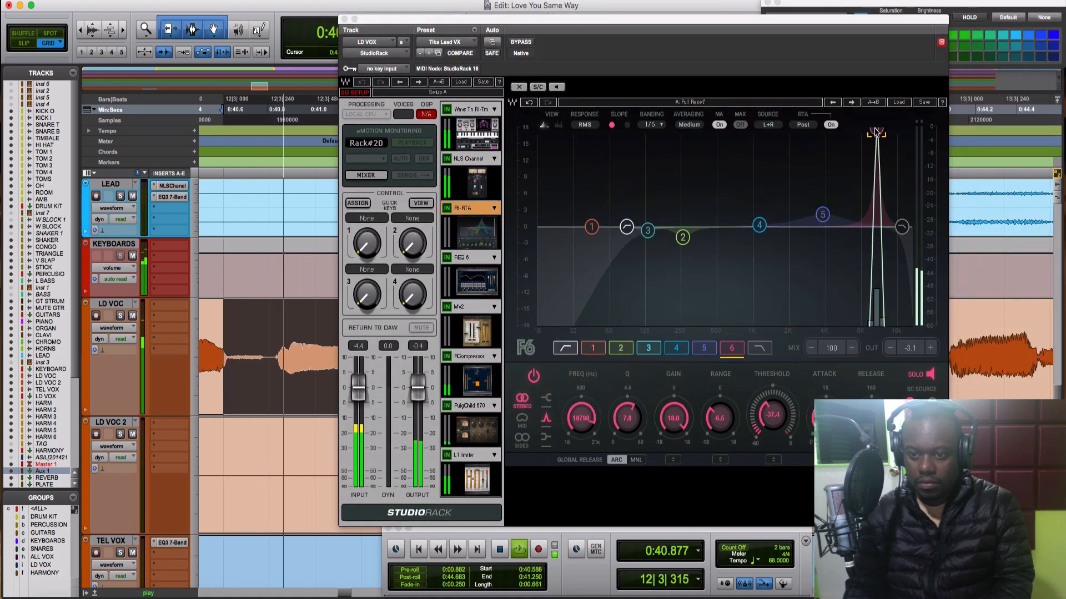
mouse_move(877, 129)
mouse_down()
mouse_move(850, 128)
mouse_move(894, 129)
mouse_move(836, 129)
mouse_move(859, 128)
mouse_up()
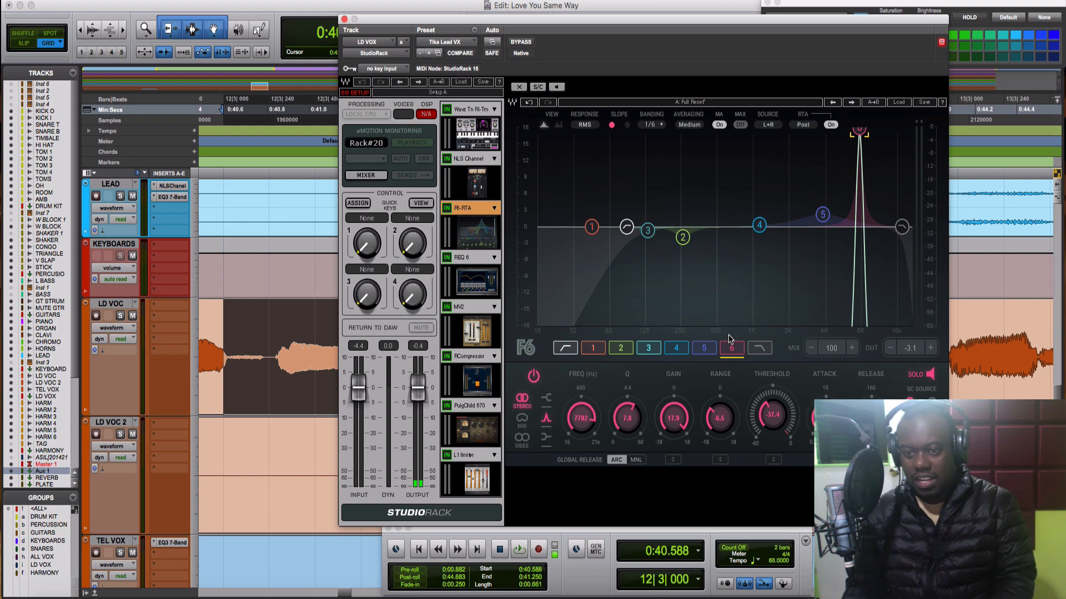
drag(858, 129, 859, 224)
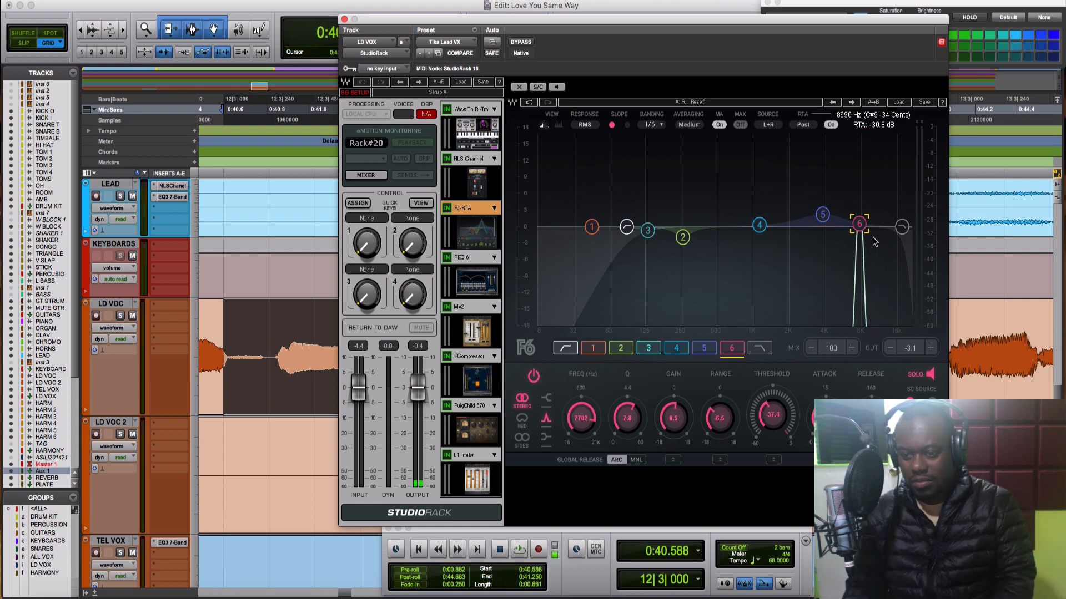
click(928, 374)
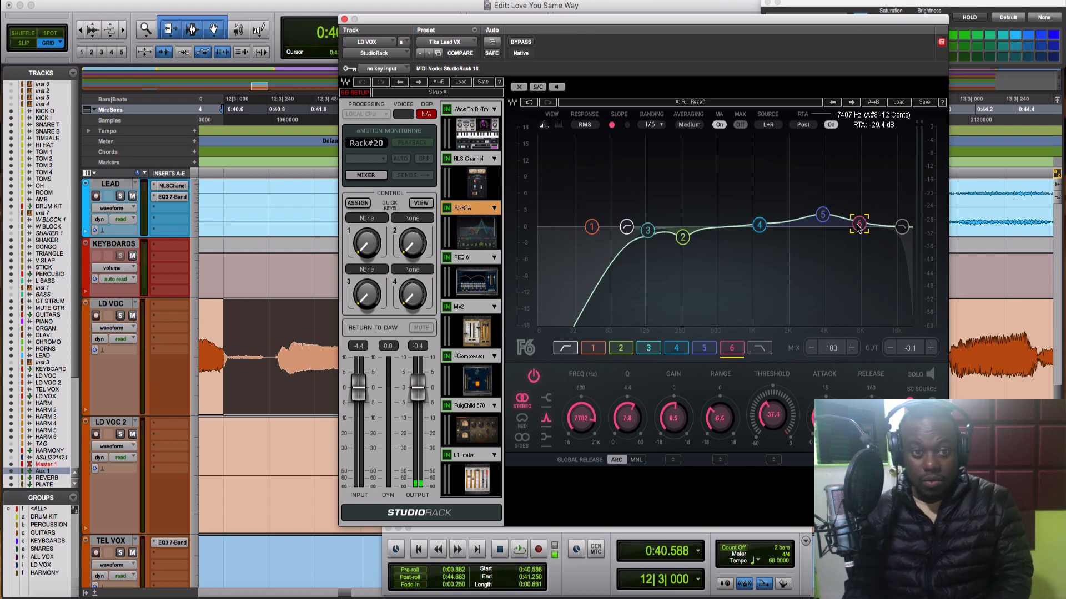
Close the plug-in window and select the LD VOC passage from 0:39.926 to 0:45.220.
click(344, 21)
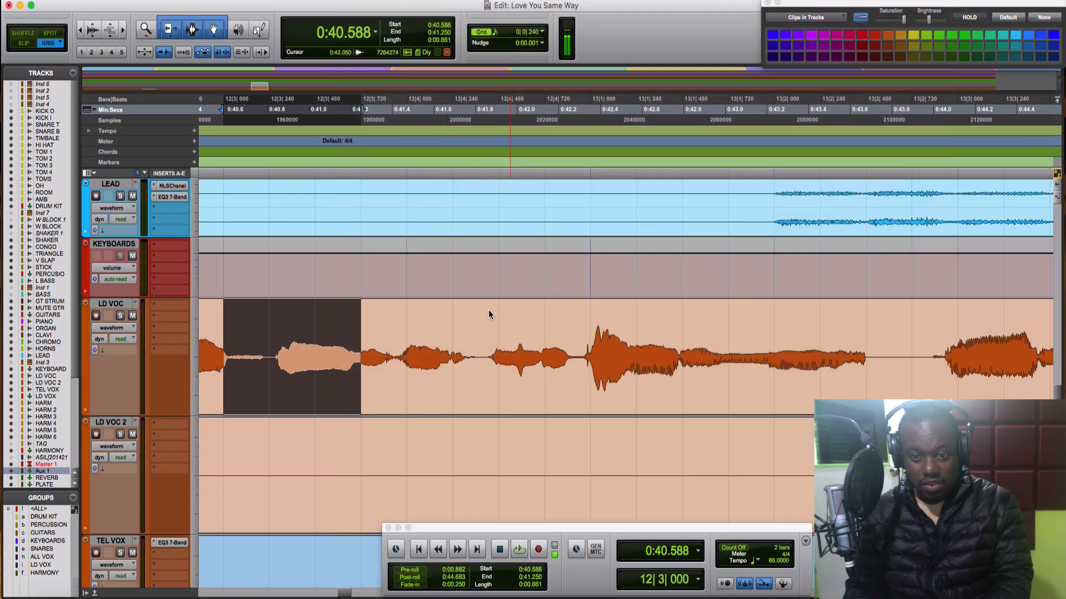
key(r)
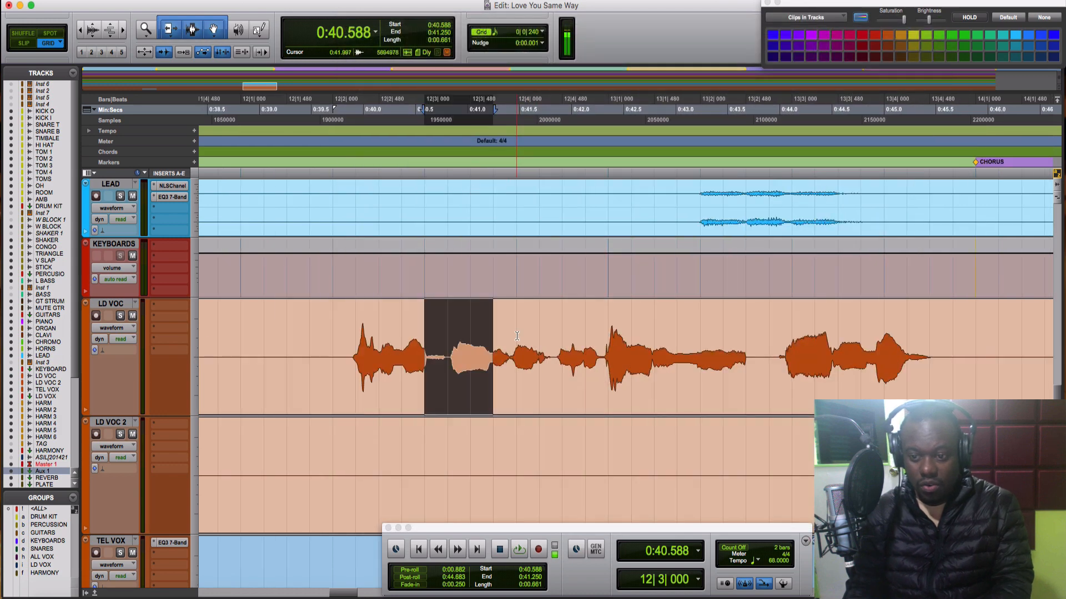
click(907, 348)
drag(907, 348, 348, 342)
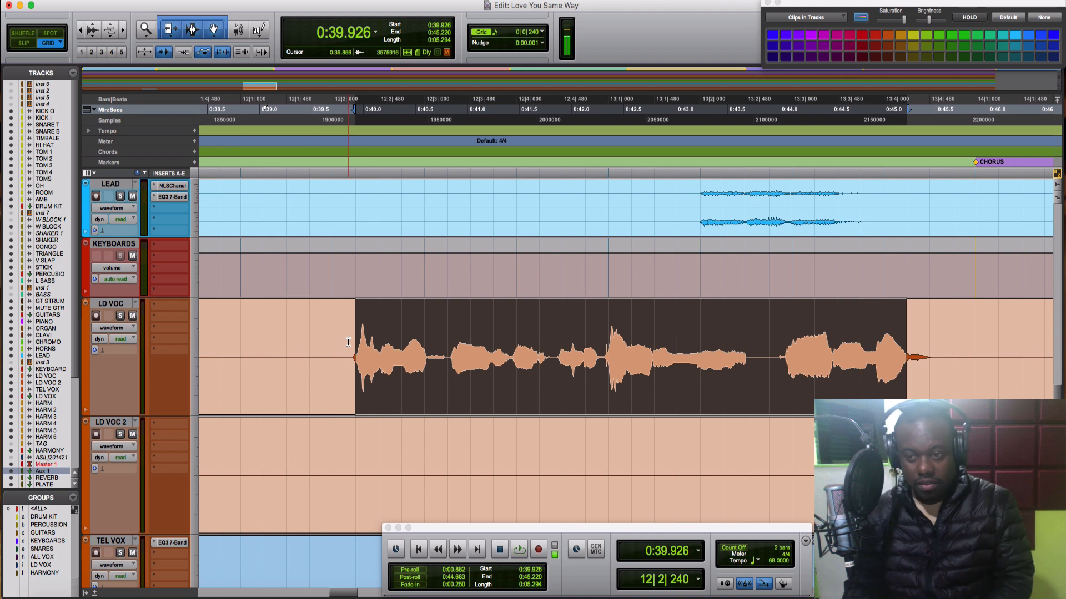
Reopen the lead vocal's StudioRack window, reposition it so the F6 controls are unobstructed, and play the selected passage.
key(super+equal)
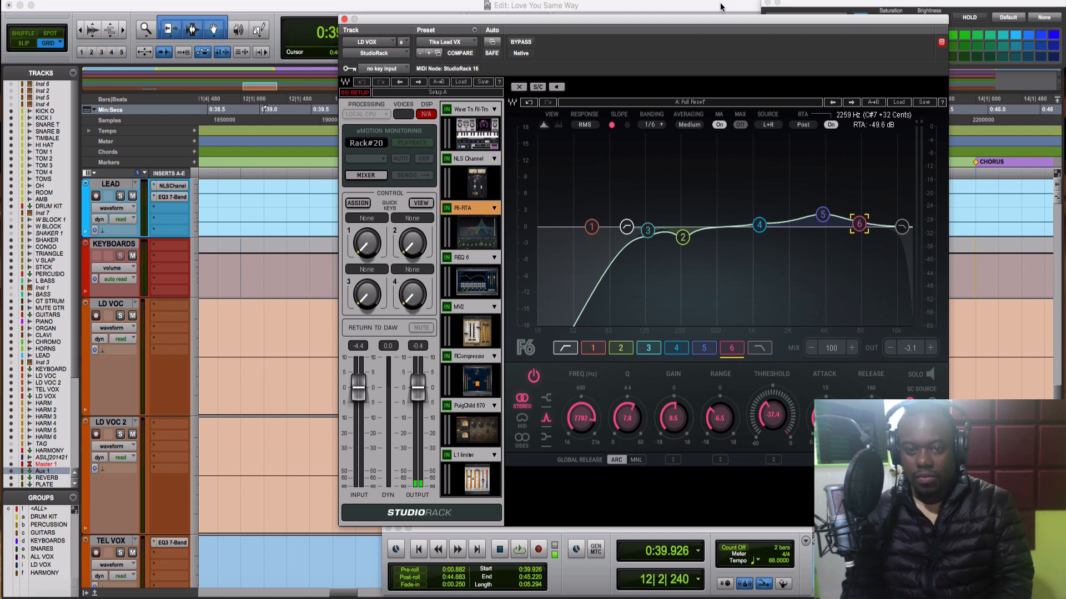
drag(698, 21, 589, 41)
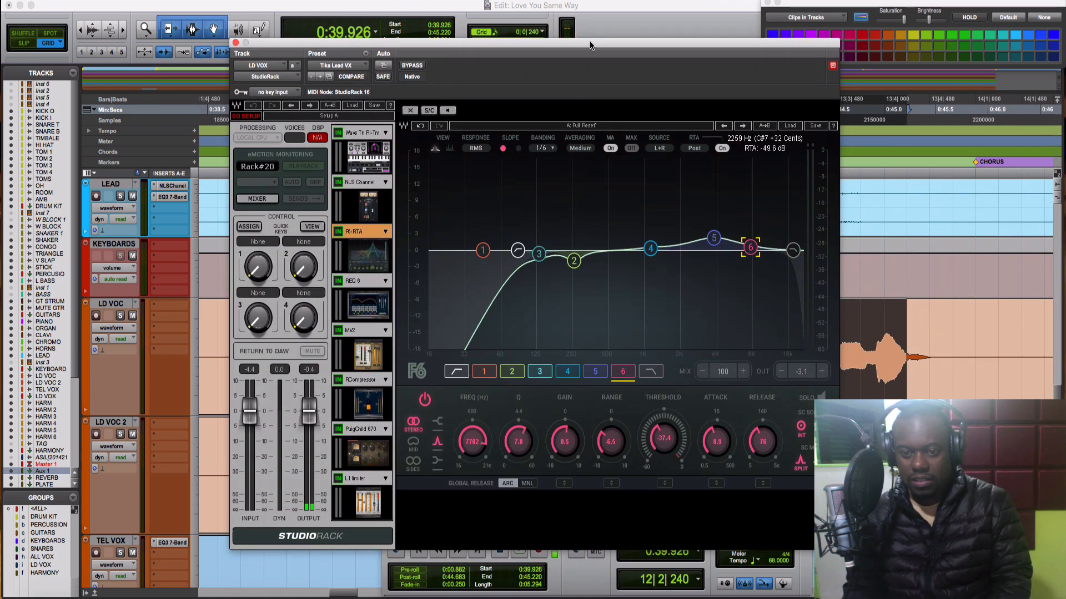
key(space)
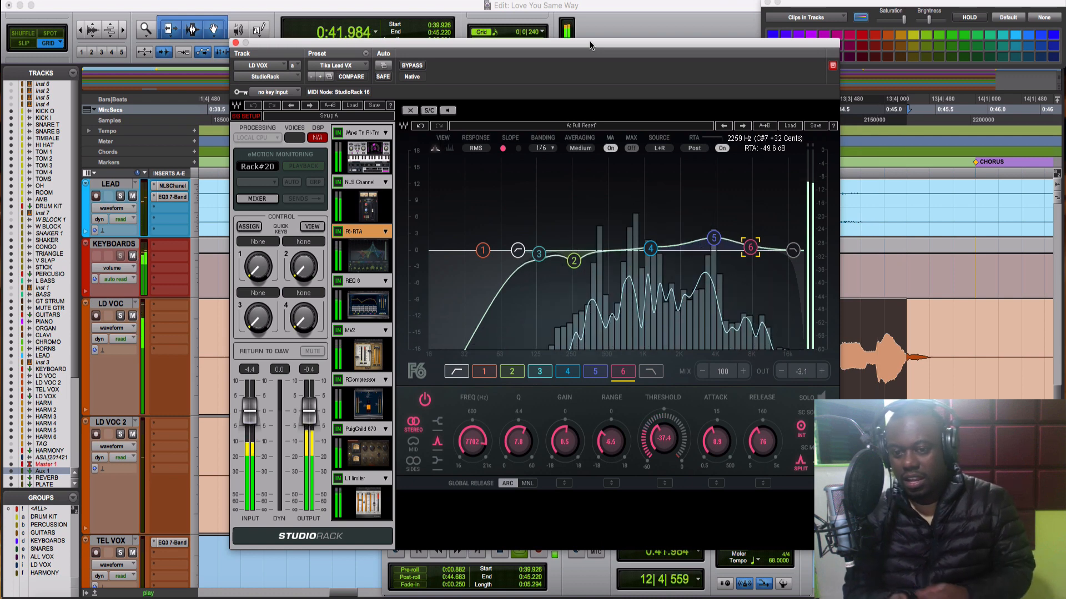
key(space)
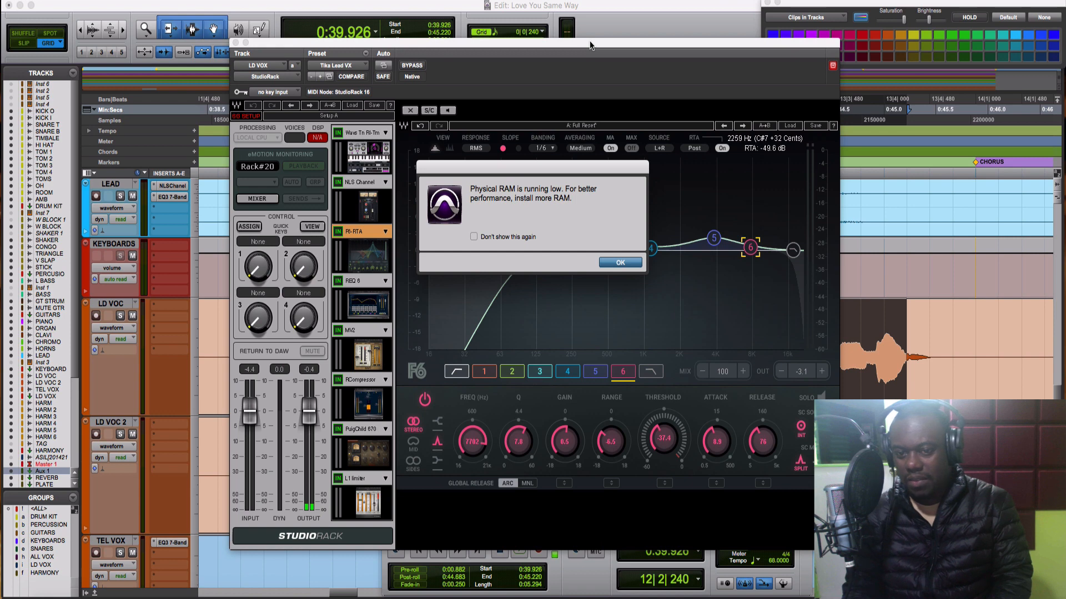
click(620, 263)
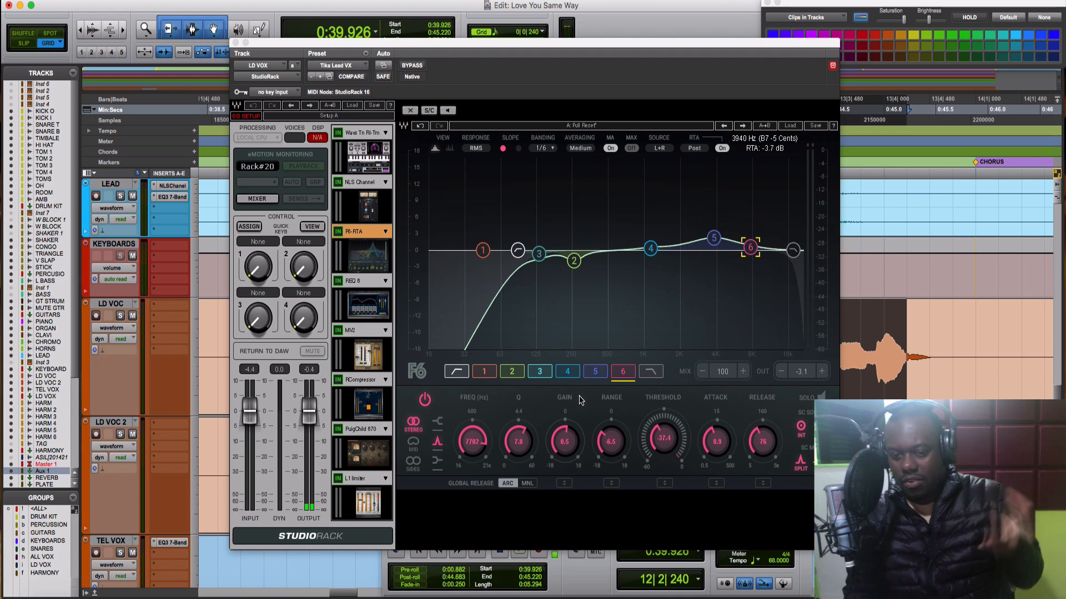
Set band 6's range to -6.4 in the F6 and play the selected vocal passage.
click(611, 440)
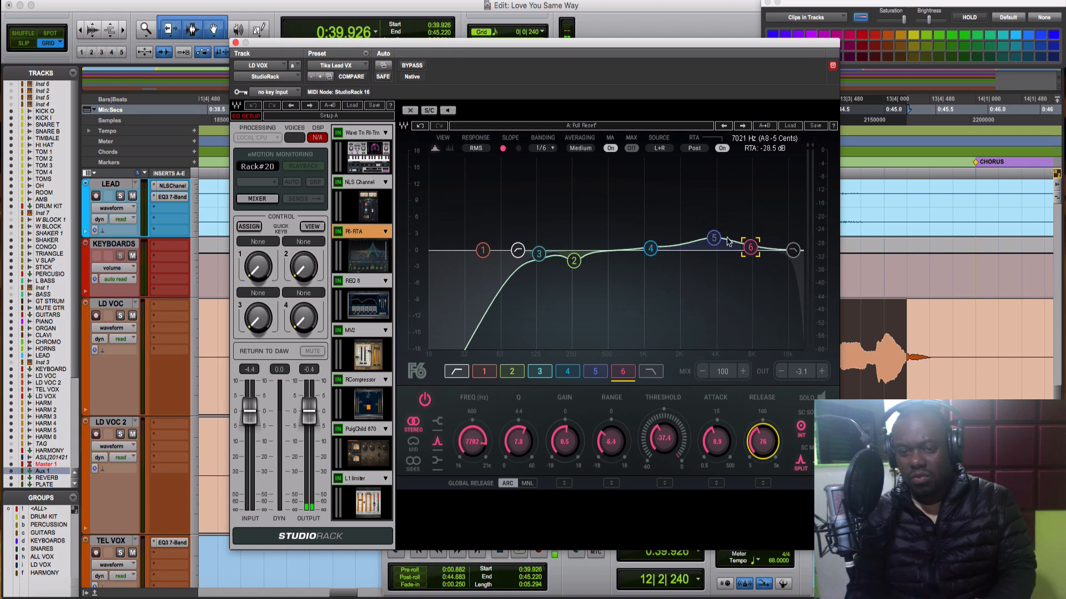
drag(725, 234, 782, 264)
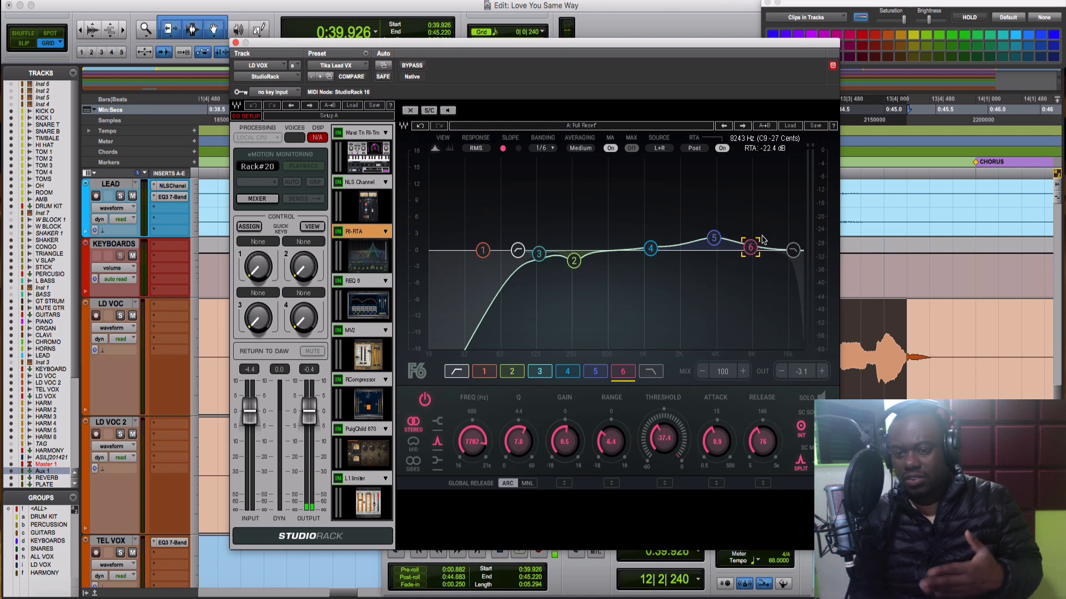
drag(753, 225, 798, 251)
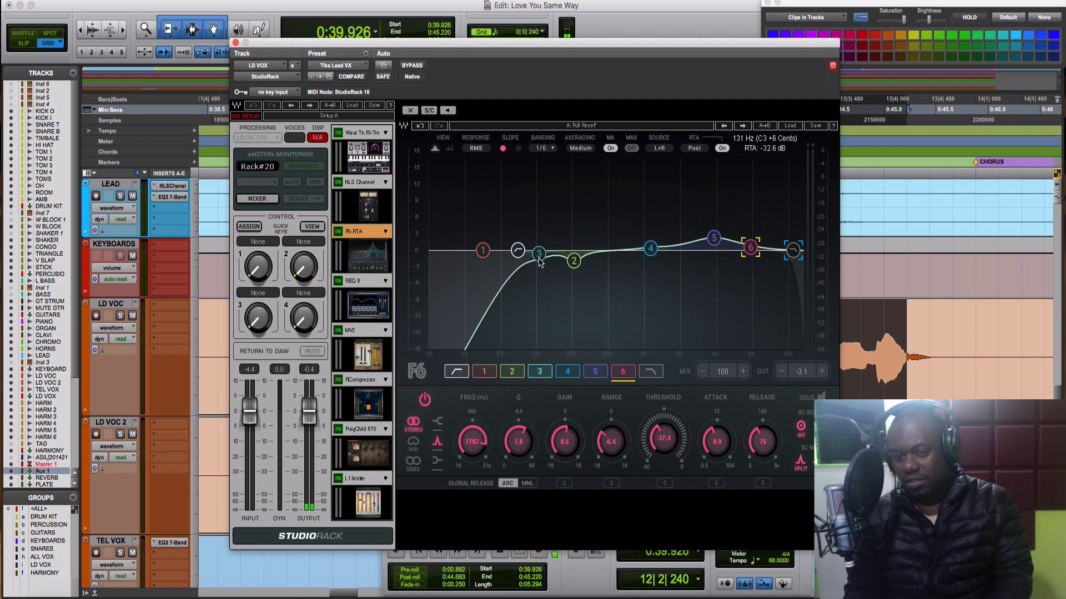
key(space)
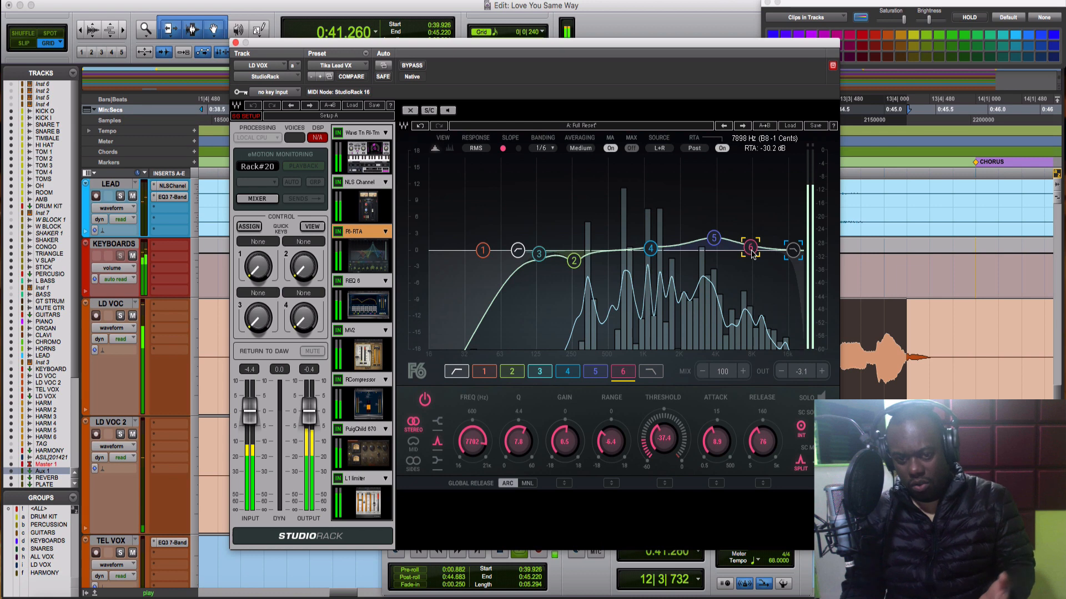
key(space)
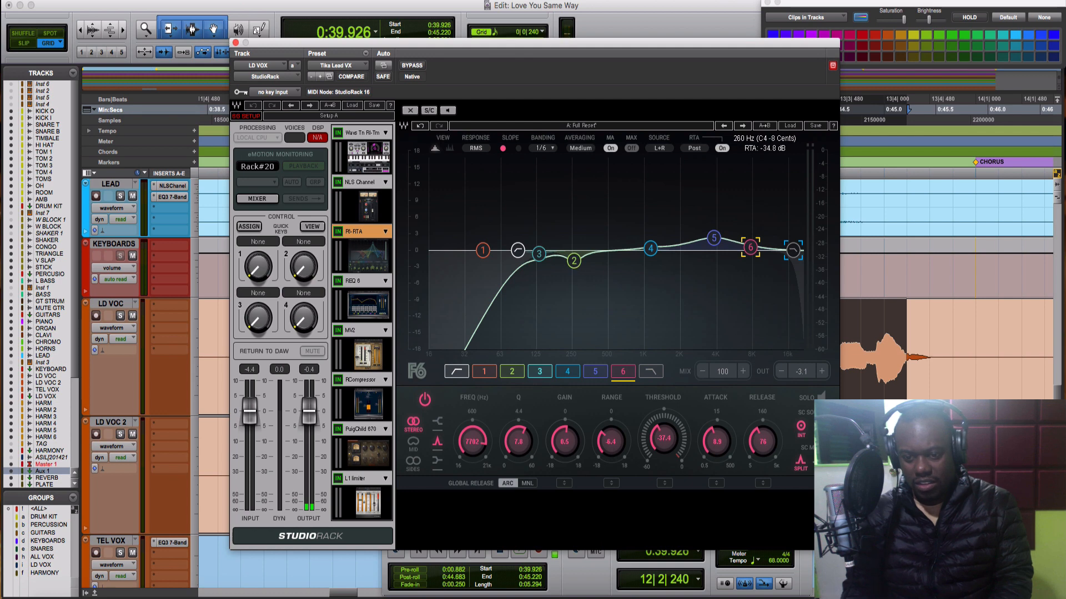
Solo band 2 of the F6 to audition it on the selected vocal passage, and turn its solo off during playback.
click(573, 266)
click(574, 262)
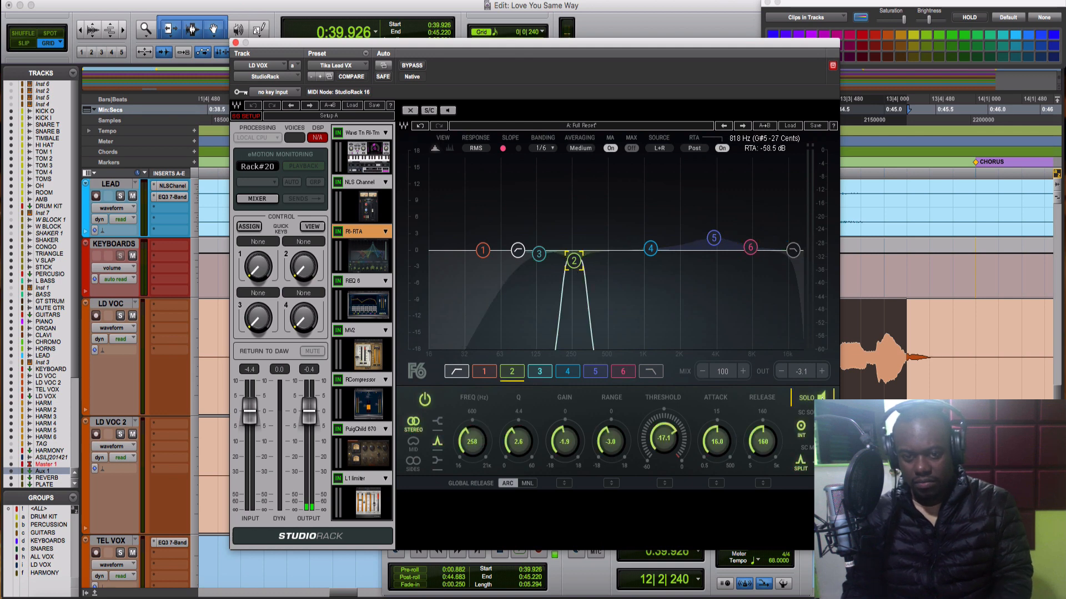
key(space)
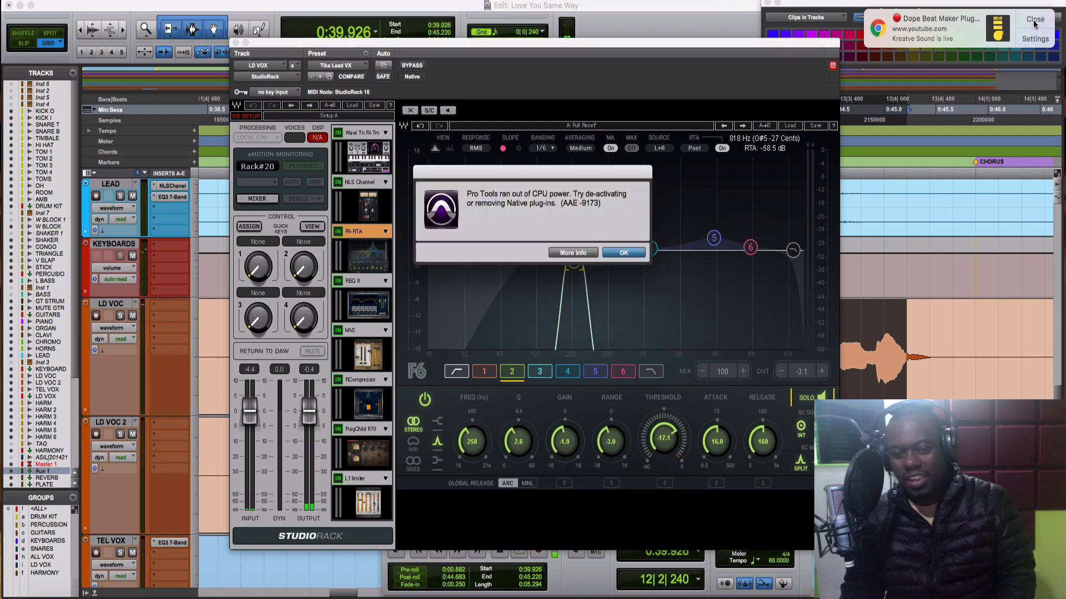
key(Return)
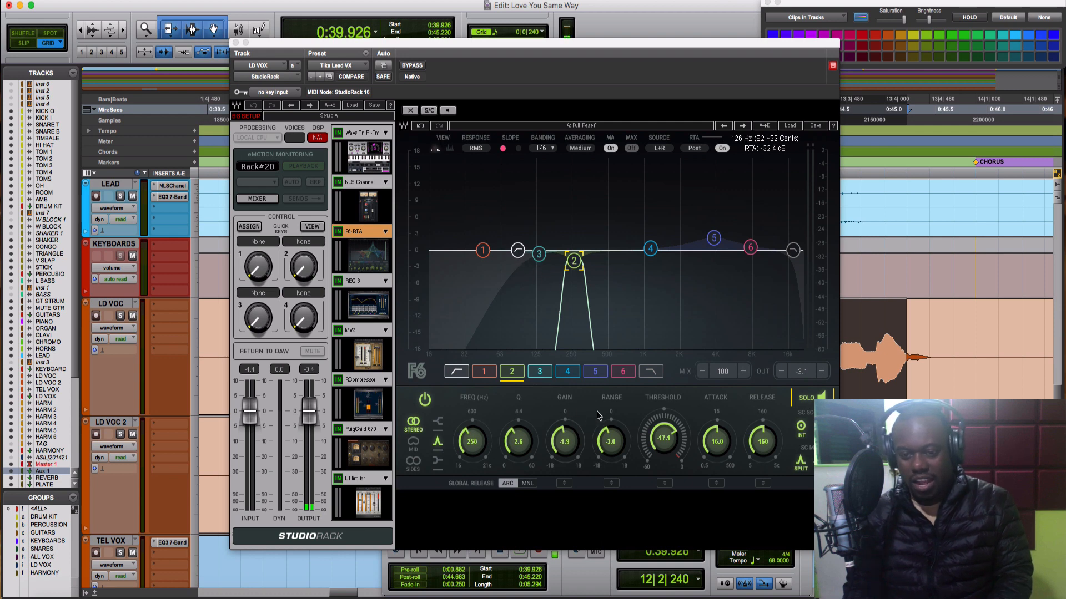
click(806, 388)
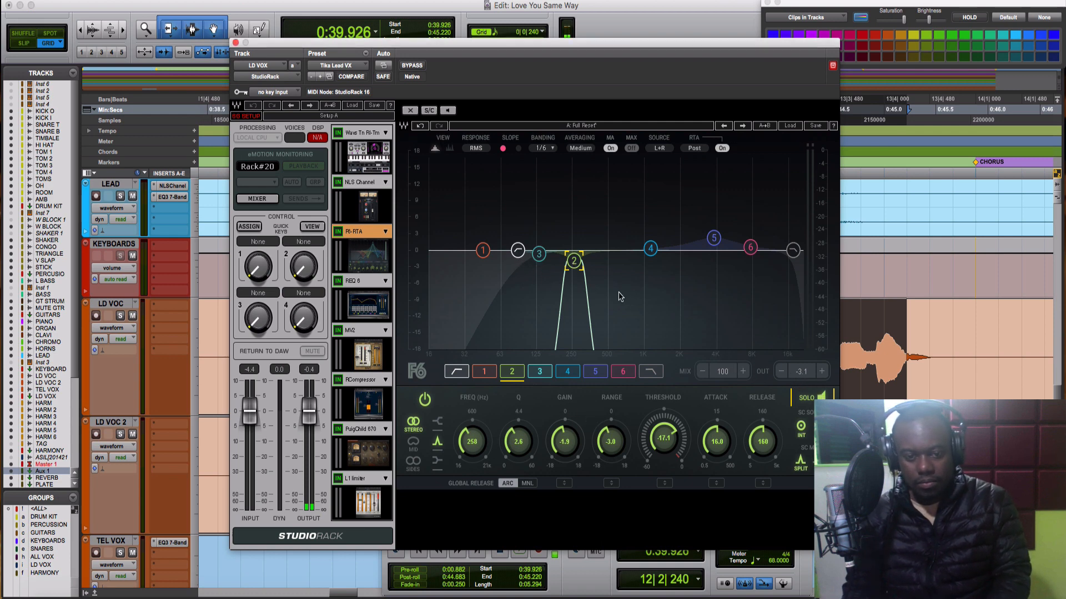
key(space)
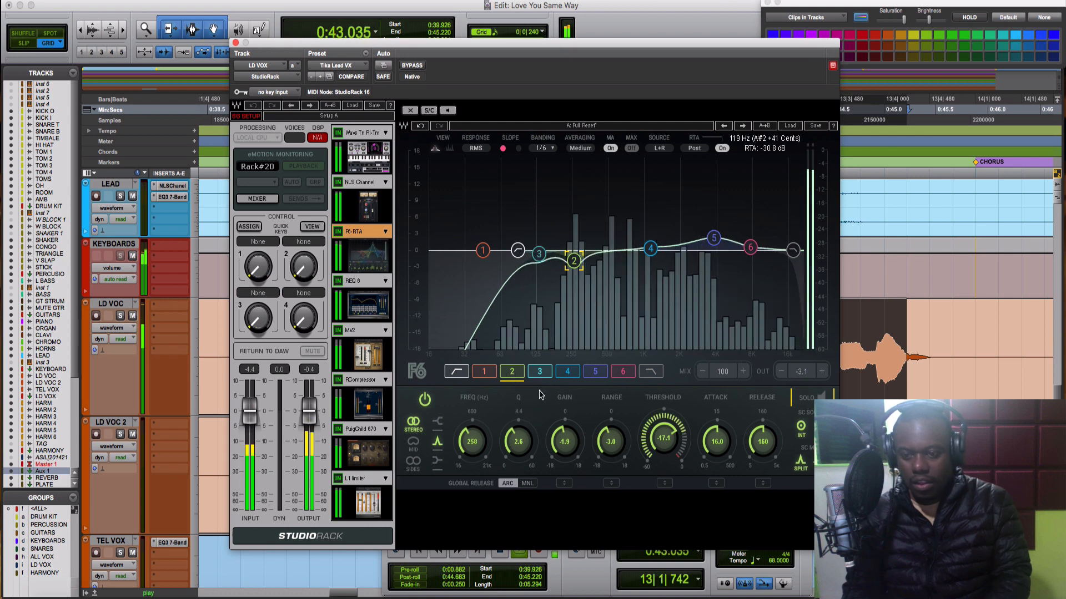
Audition band 3 of the F6 in solo over the selected vocal passage, and turn its solo off.
click(539, 372)
key(space)
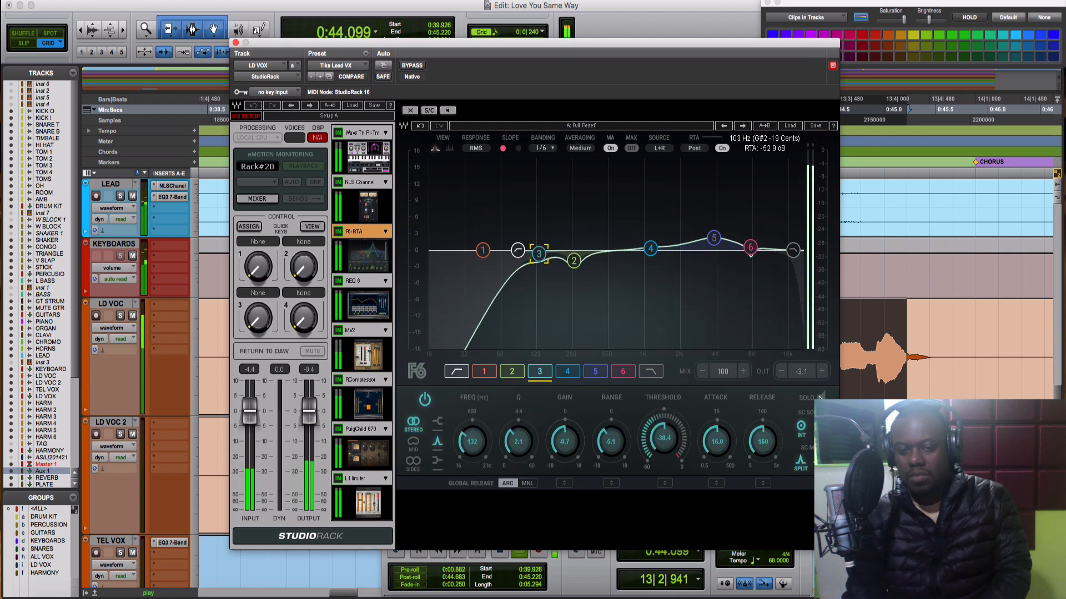
click(820, 397)
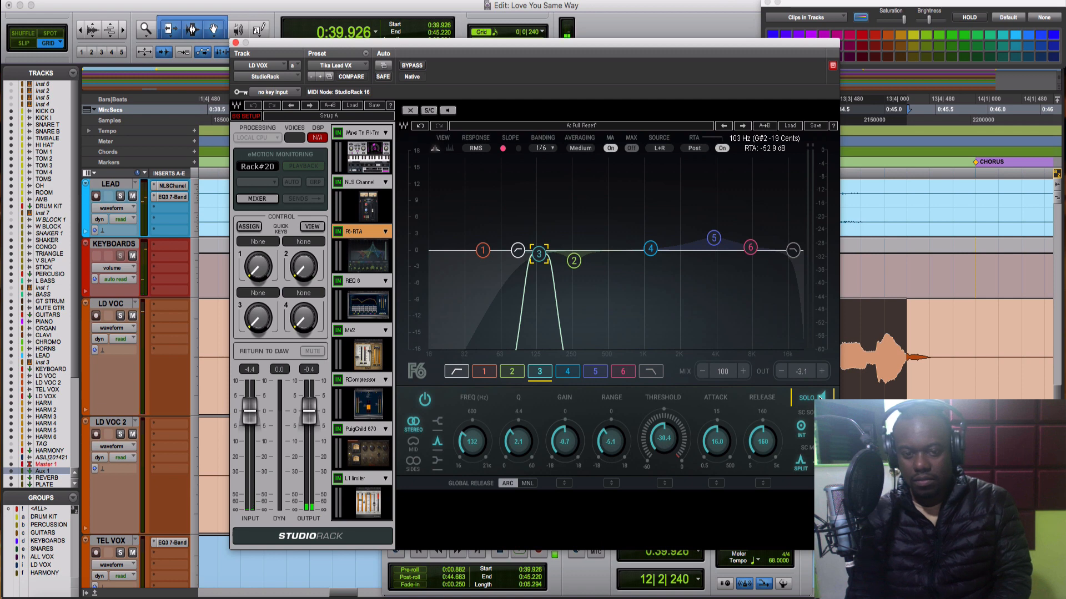
key(space)
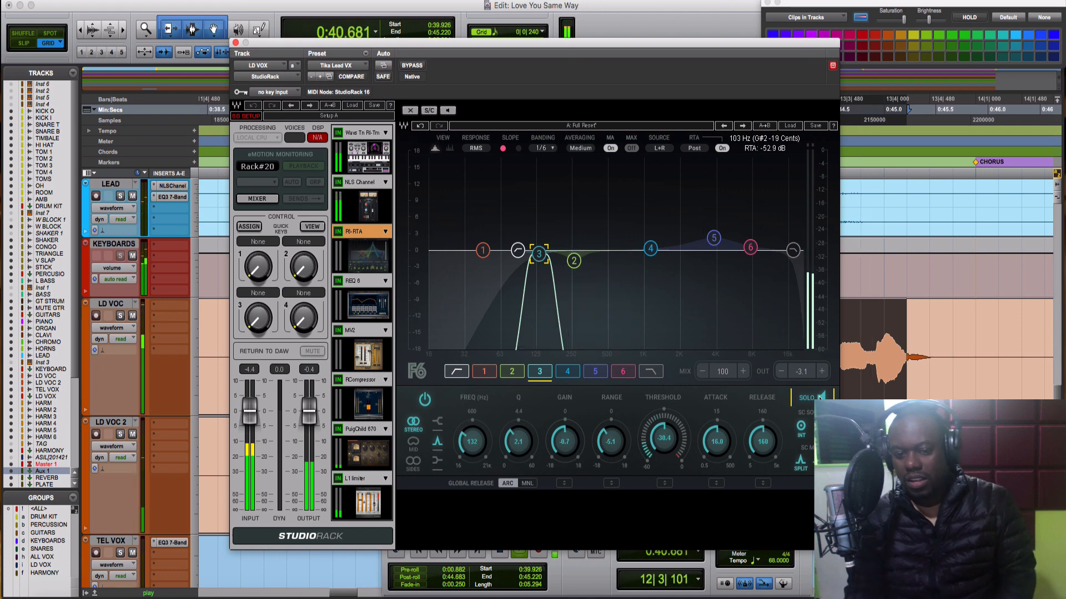
key(space)
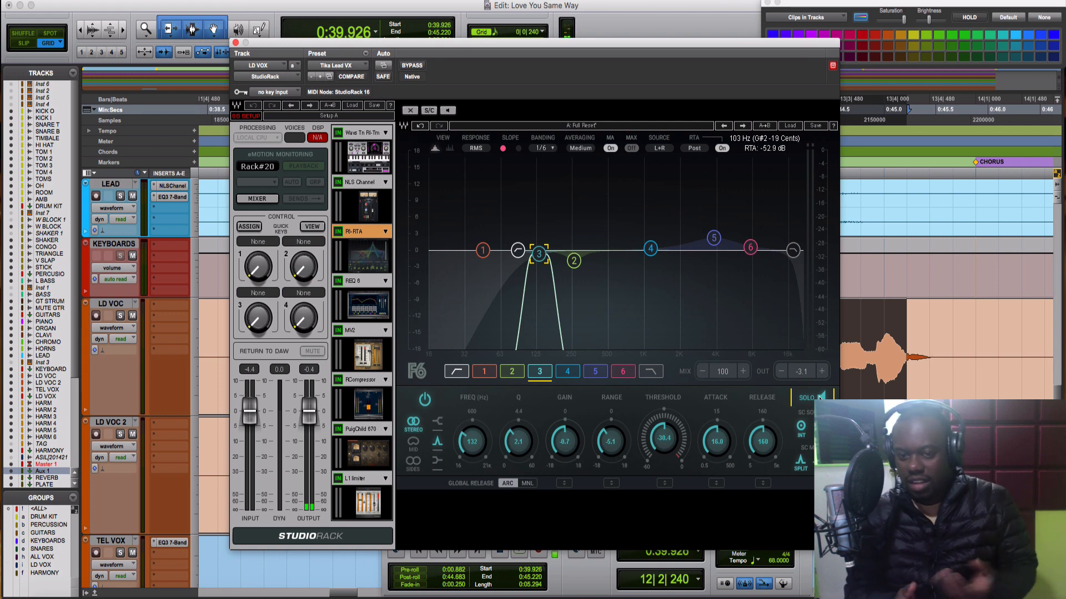
click(820, 398)
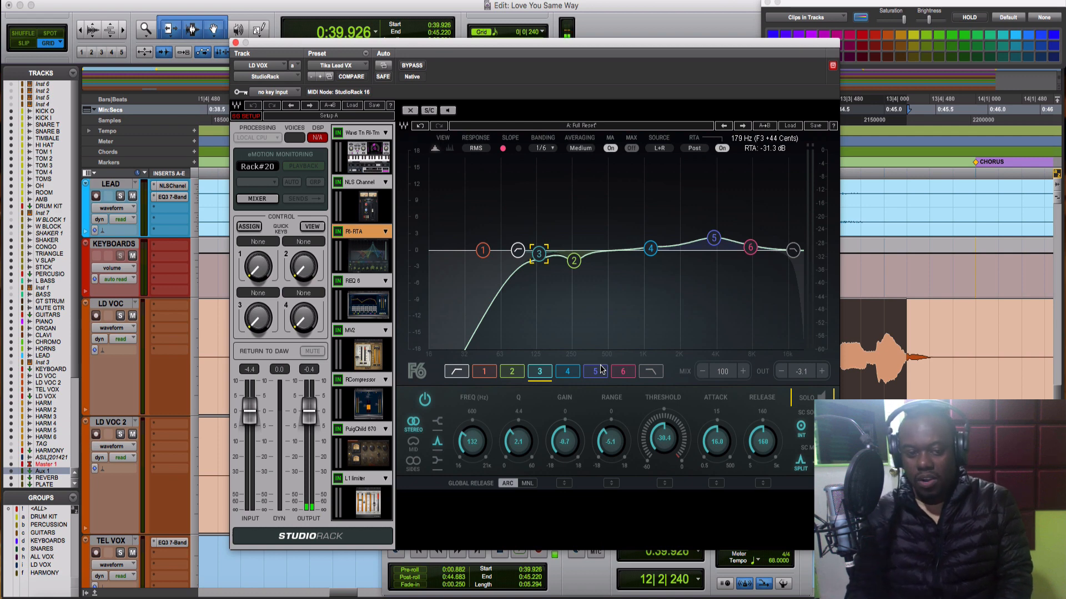
View the REQ 6 settings in the vocal rack, return to the F6-RTA, and start playback of the selection.
click(374, 302)
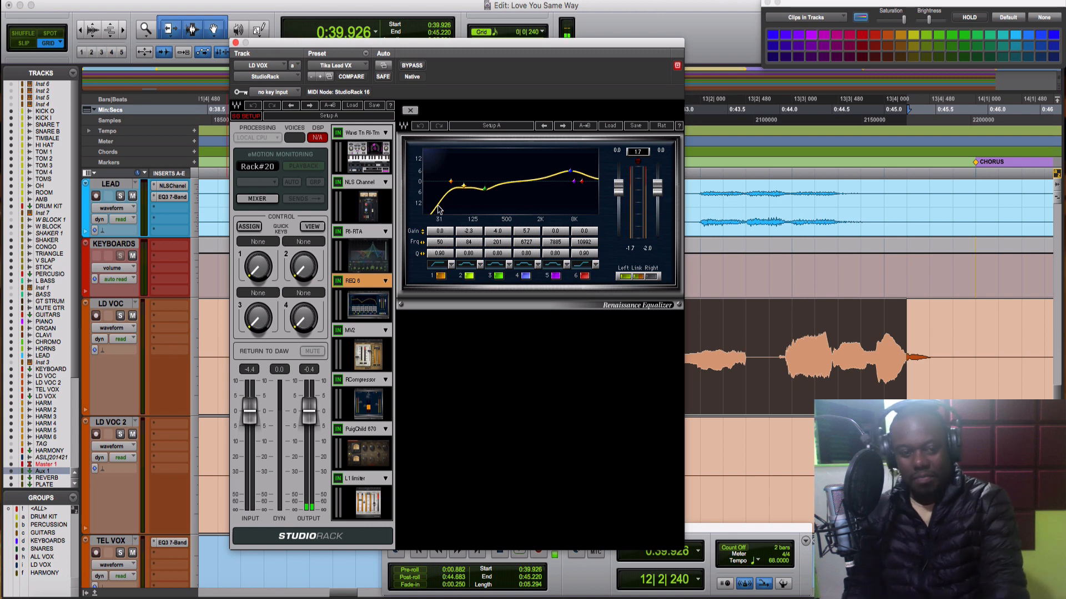
click(375, 257)
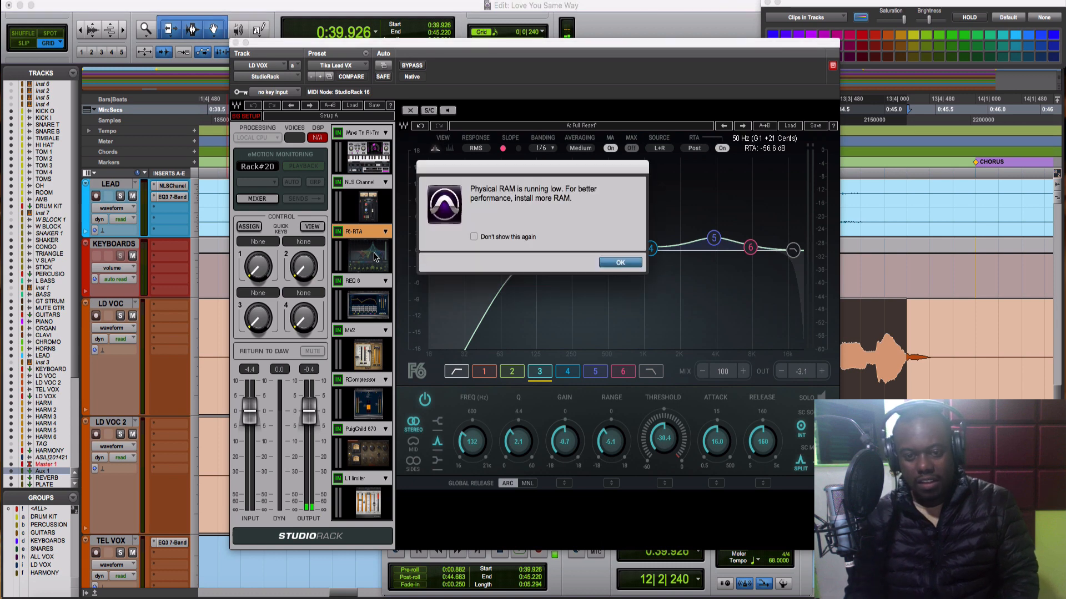
click(621, 263)
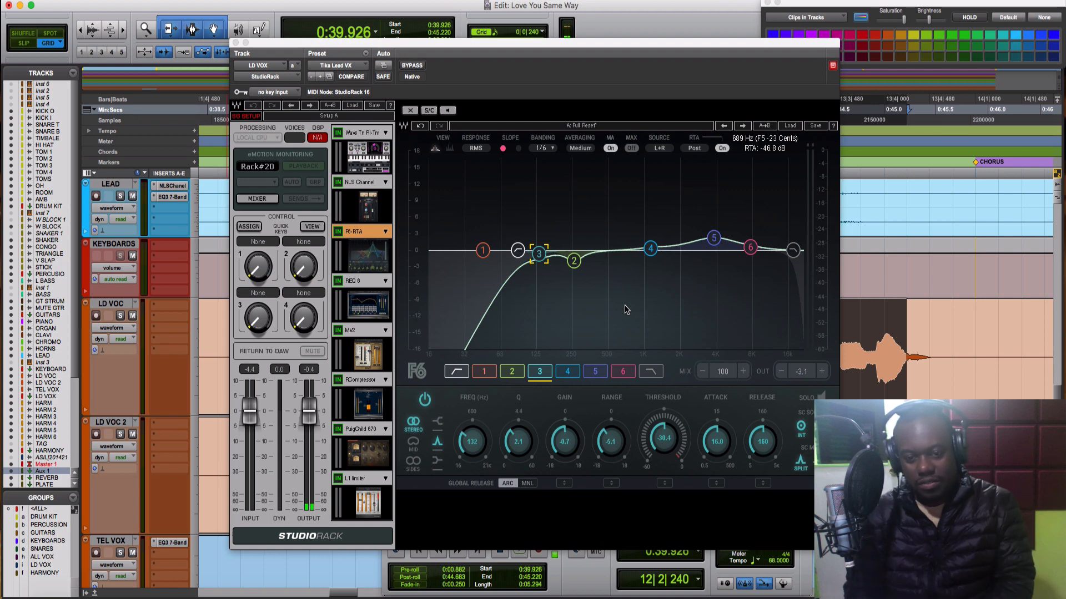
key(space)
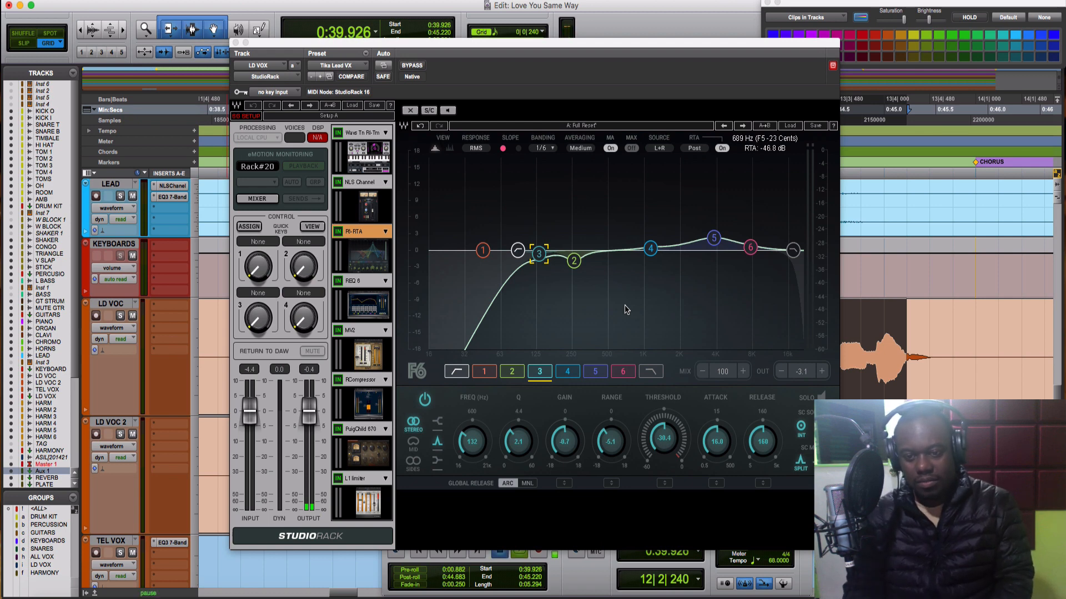